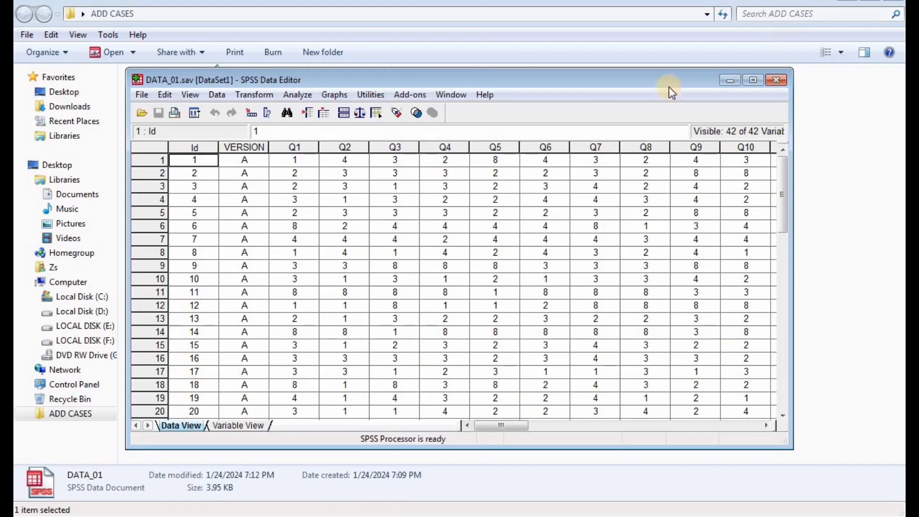
# - Maximize the data editor and examine the VERSION column and question variables in DATA_01
pyautogui.click(753, 80)
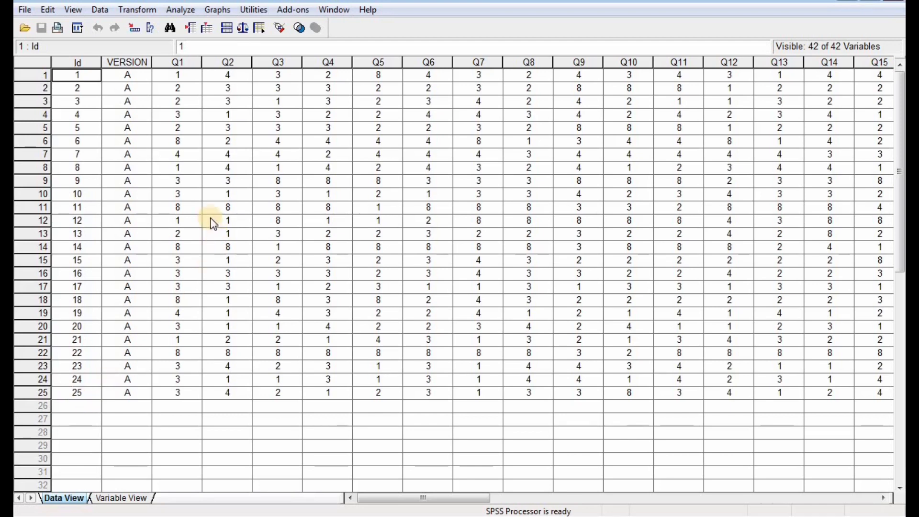
pyautogui.click(145, 65)
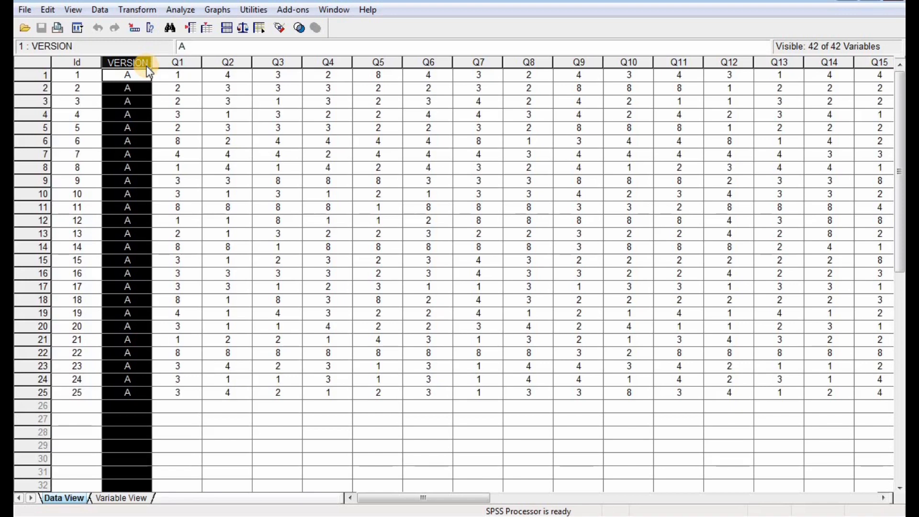
pyautogui.click(155, 128)
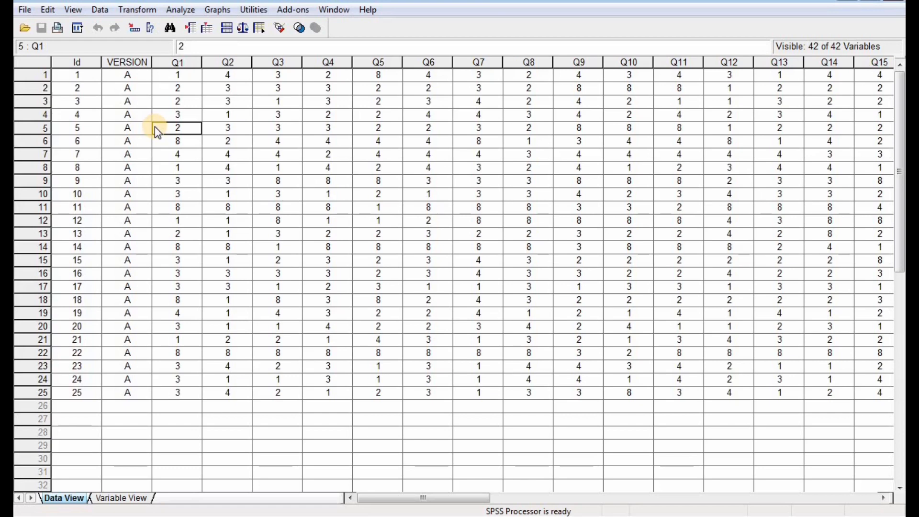
pyautogui.click(176, 76)
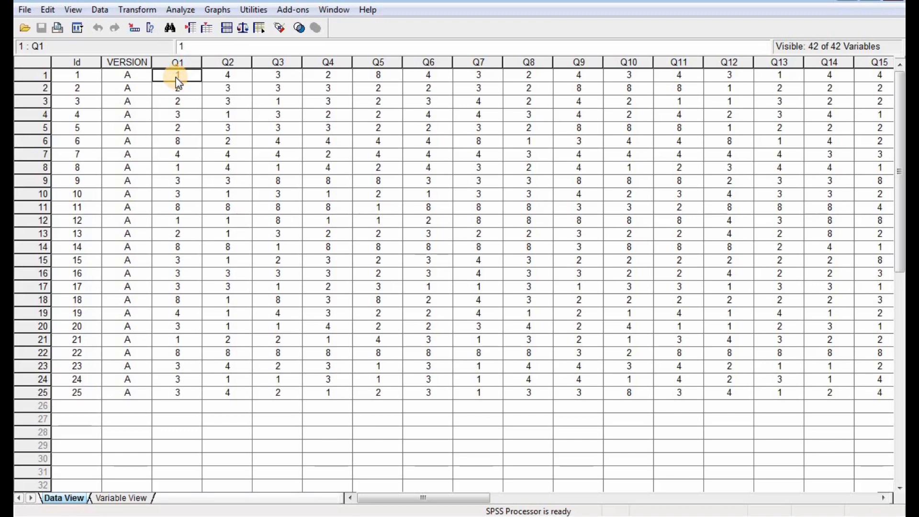
pyautogui.hotkey('ctrl', 'Right')
pyautogui.hotkey('ctrl', 'Left')
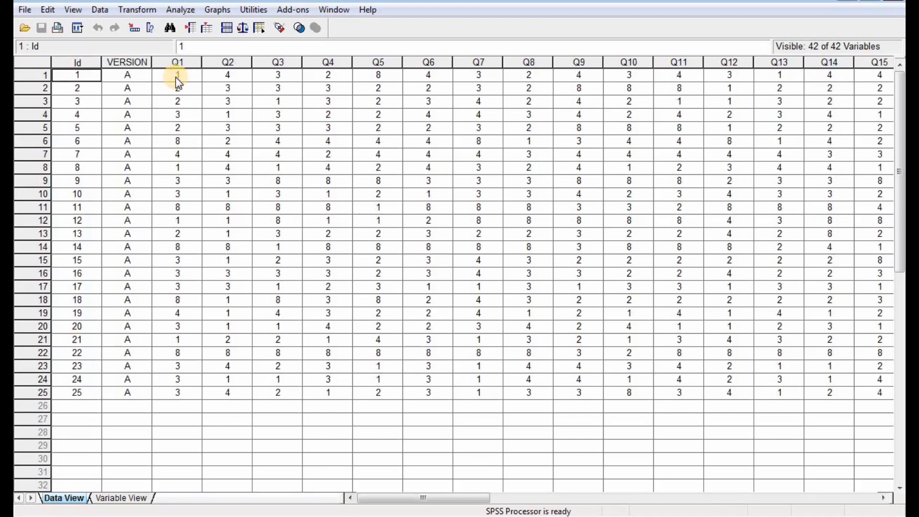
# - Set up an Add Cases merge into DATA_01 using the external file DATA_02.sav from the ADD CASES folder on the desktop
pyautogui.click(108, 11)
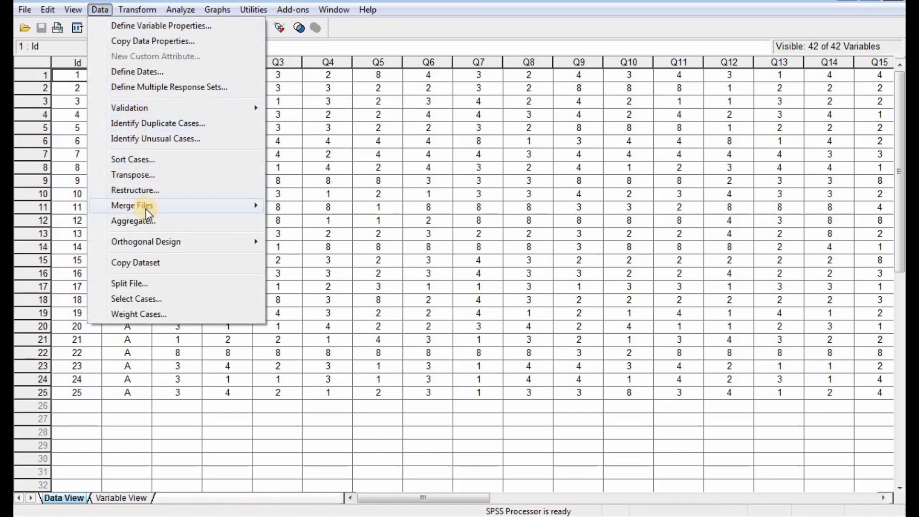
pyautogui.moveTo(147, 210)
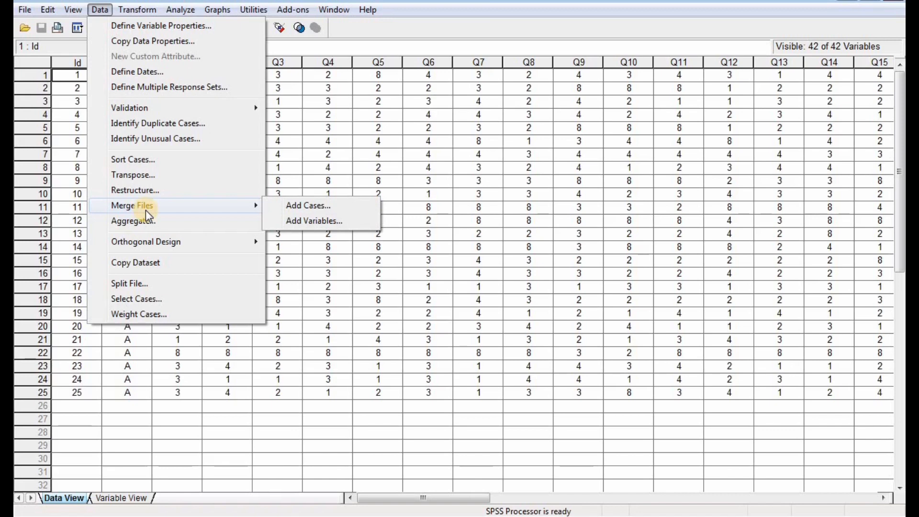
pyautogui.click(289, 206)
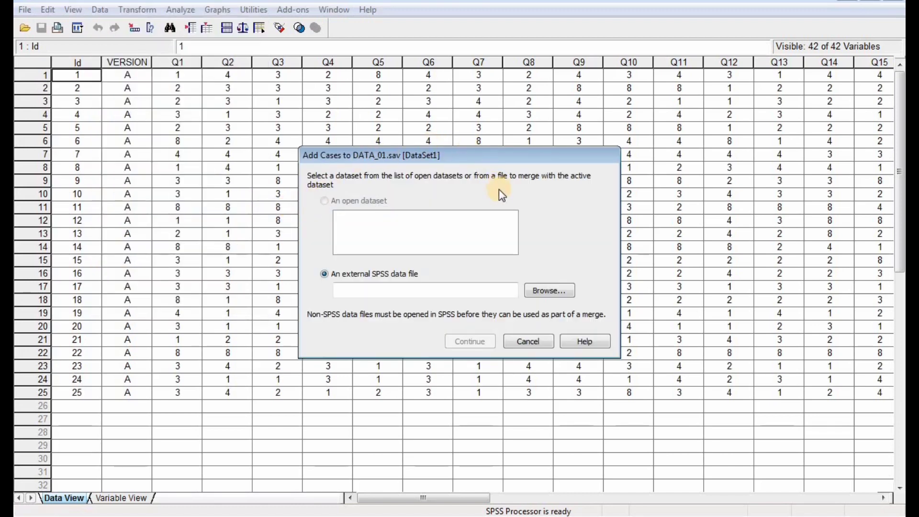
pyautogui.click(540, 297)
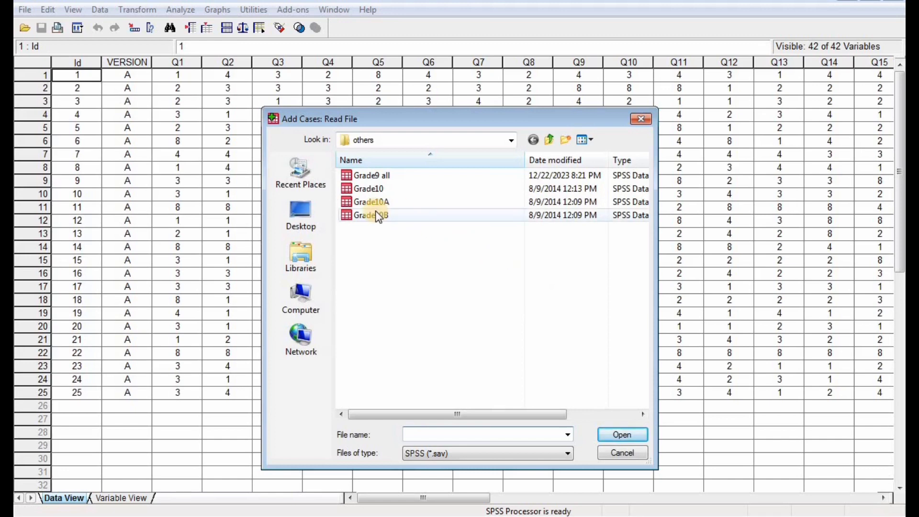
pyautogui.click(306, 211)
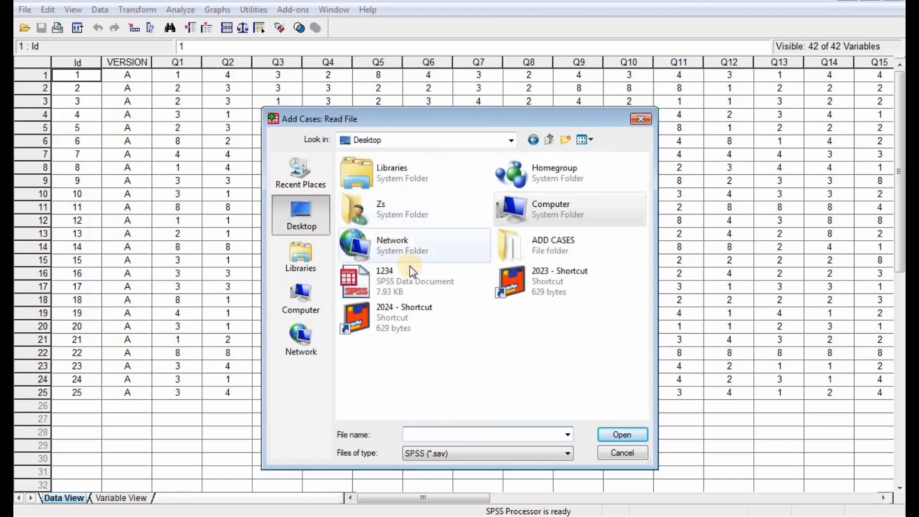
pyautogui.doubleClick(550, 254)
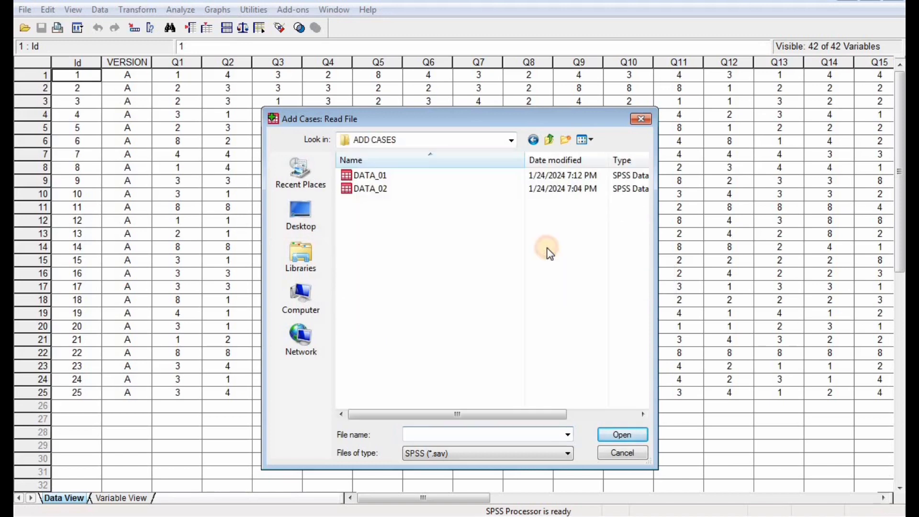
pyautogui.doubleClick(381, 189)
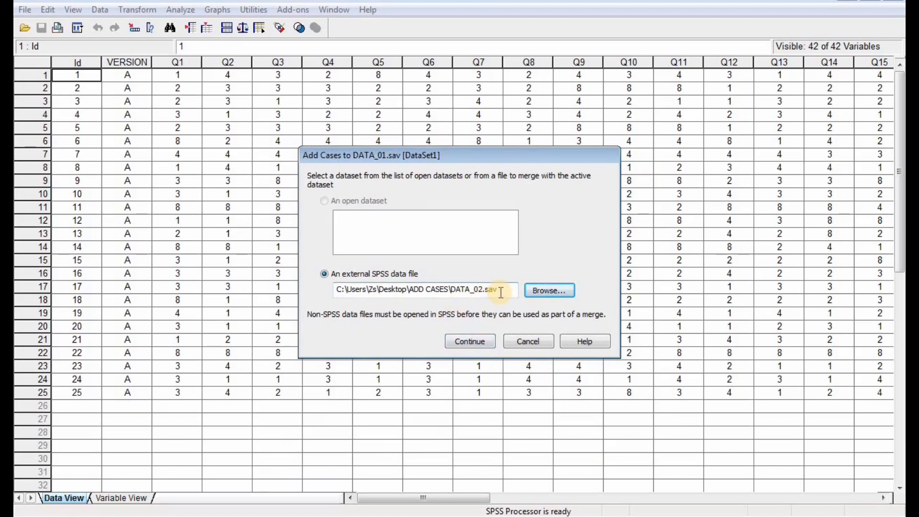
pyautogui.moveTo(501, 292); pyautogui.dragTo(335, 290)
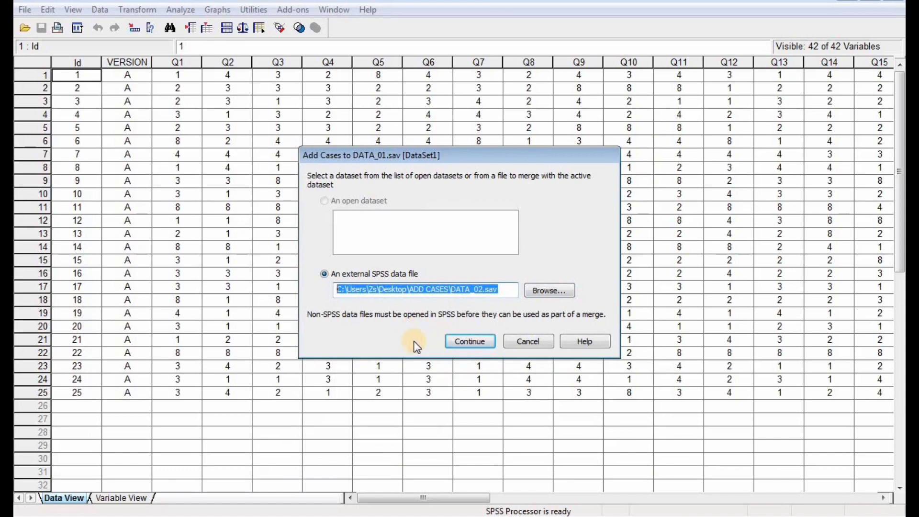
pyautogui.click(508, 289)
pyautogui.click(464, 342)
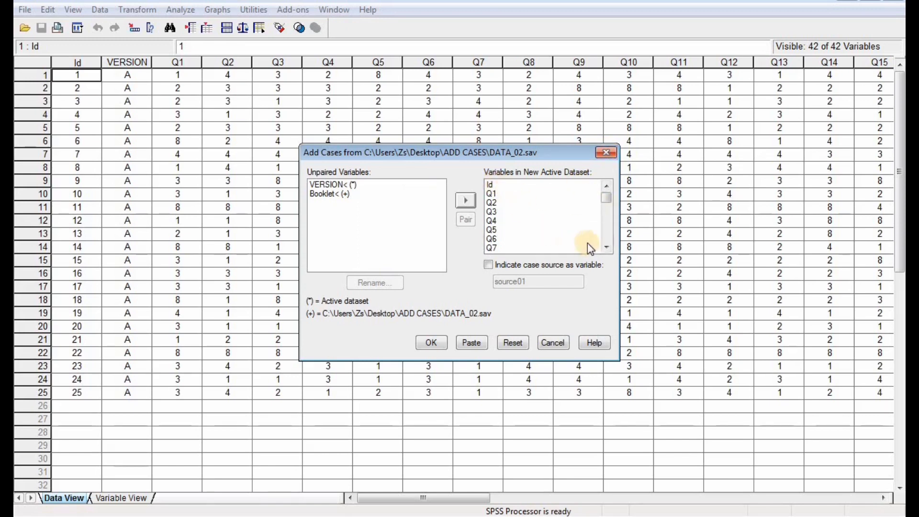
# - Review the full list of variables included in the new active dataset, from Id through Q40
pyautogui.click(607, 247)
pyautogui.click(607, 247)
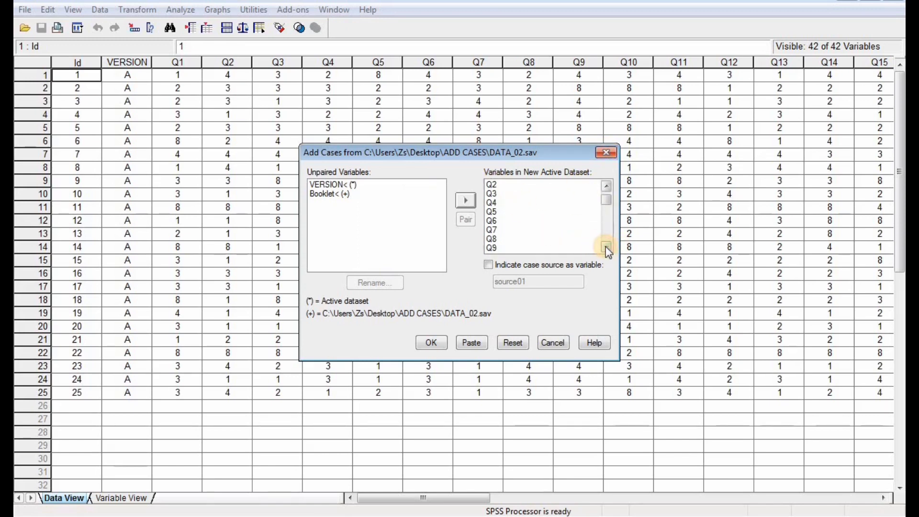
pyautogui.click(606, 247)
pyautogui.click(606, 247)
pyautogui.click(606, 247)
pyautogui.click(607, 247)
pyautogui.click(606, 247)
pyautogui.click(607, 247)
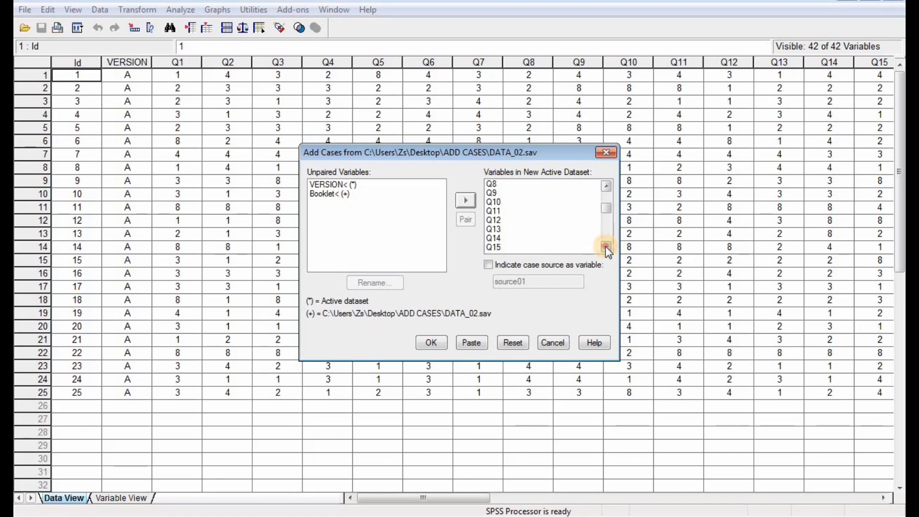
pyautogui.click(606, 247)
pyautogui.click(607, 247)
pyautogui.click(607, 247)
pyautogui.click(606, 247)
pyautogui.click(606, 247)
pyautogui.click(606, 247)
pyautogui.click(606, 247)
pyautogui.click(606, 247)
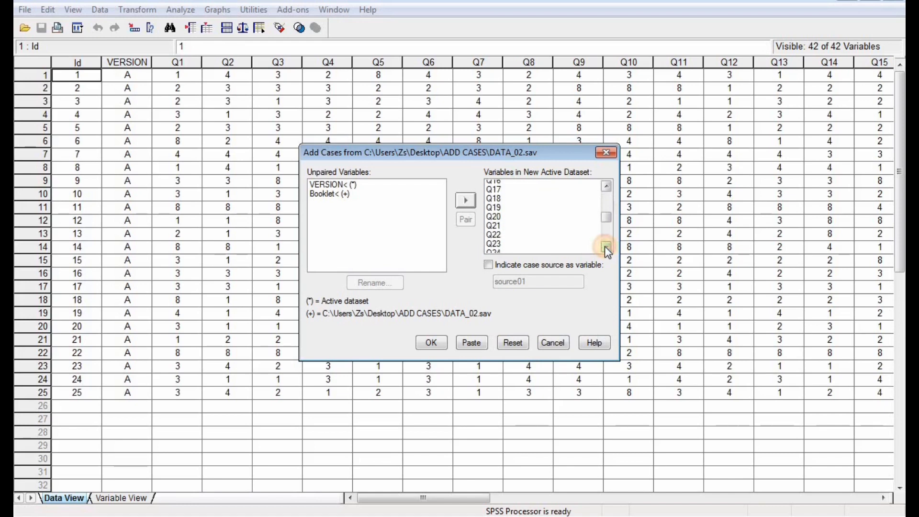
pyautogui.click(607, 247)
pyautogui.click(606, 247)
pyautogui.click(606, 247)
pyautogui.click(607, 247)
pyautogui.click(606, 247)
pyautogui.click(607, 247)
pyautogui.click(606, 247)
pyautogui.click(607, 247)
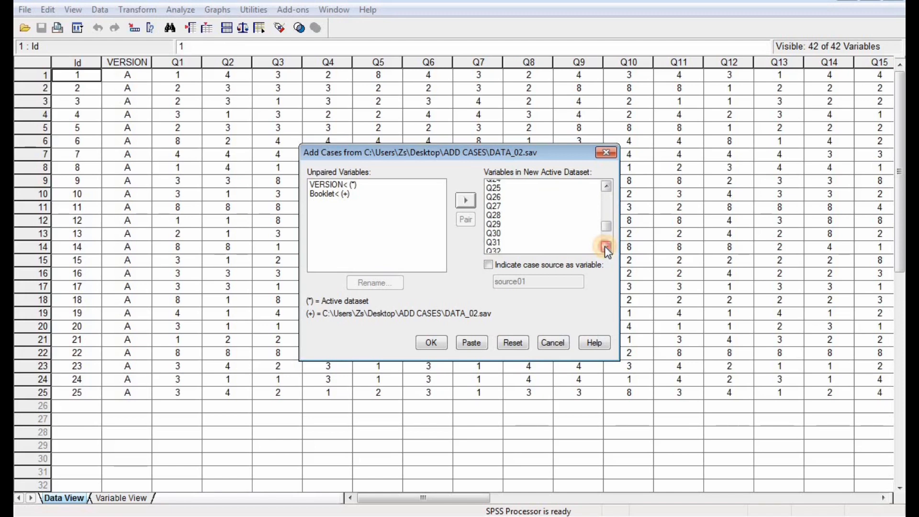
pyautogui.click(606, 247)
pyautogui.click(607, 247)
pyautogui.click(606, 247)
pyautogui.click(606, 247)
pyautogui.click(606, 247)
pyautogui.click(606, 247)
pyautogui.click(607, 247)
pyautogui.click(607, 247)
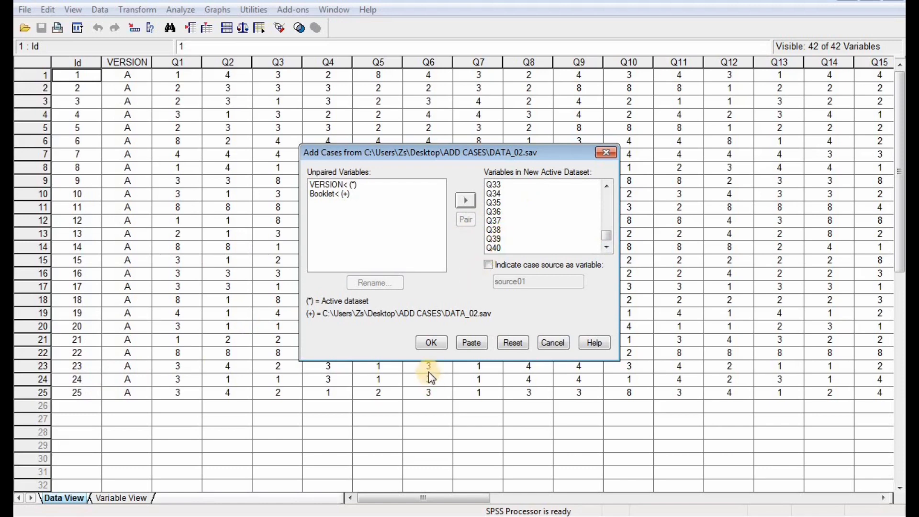
# - Run the Add Cases merge, leaving VERSION and Booklet unpaired
pyautogui.click(431, 343)
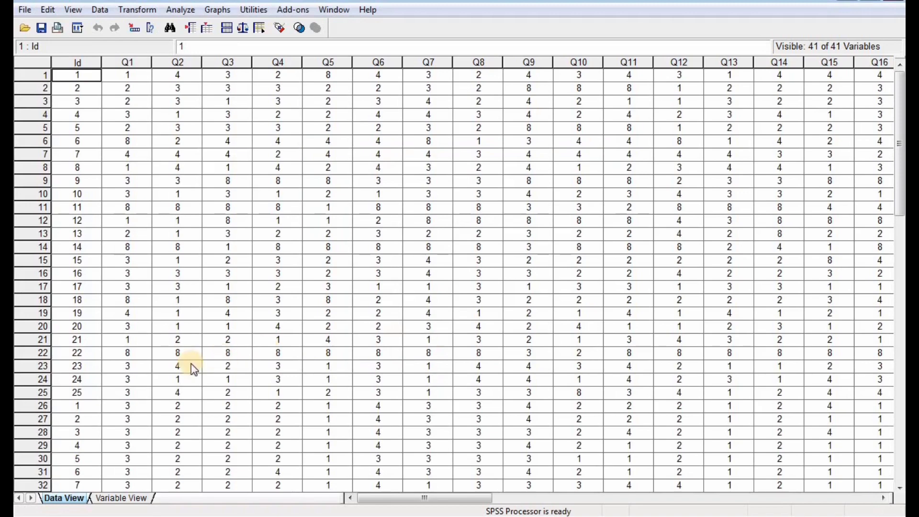
# - Inspect the cases appended from row 26 to the last row, and check the columns following Id in the merged data
pyautogui.click(91, 404)
pyautogui.press('Down')
pyautogui.press('Down')
pyautogui.press('Down')
pyautogui.press('Down')
pyautogui.press('Down')
pyautogui.press('Down')
pyautogui.press('Down')
pyautogui.press('Down')
pyautogui.press('Down')
pyautogui.press('Down')
pyautogui.press('Down')
pyautogui.press('Down')
pyautogui.press('Down')
pyautogui.press('Down')
pyautogui.press('Down')
pyautogui.press('Down')
pyautogui.press('Down')
pyautogui.press('Down')
pyautogui.press('Down')
pyautogui.press('Down')
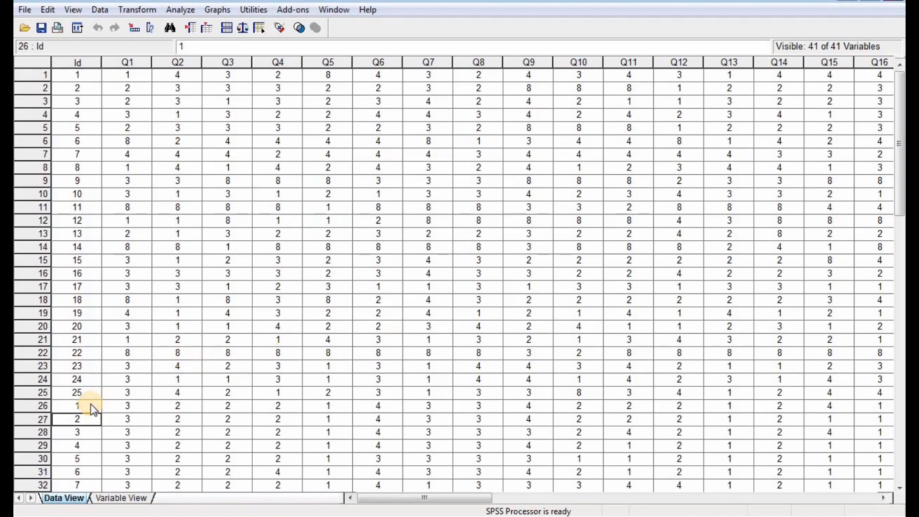
pyautogui.press('Down')
pyautogui.press('Down')
pyautogui.press('Down')
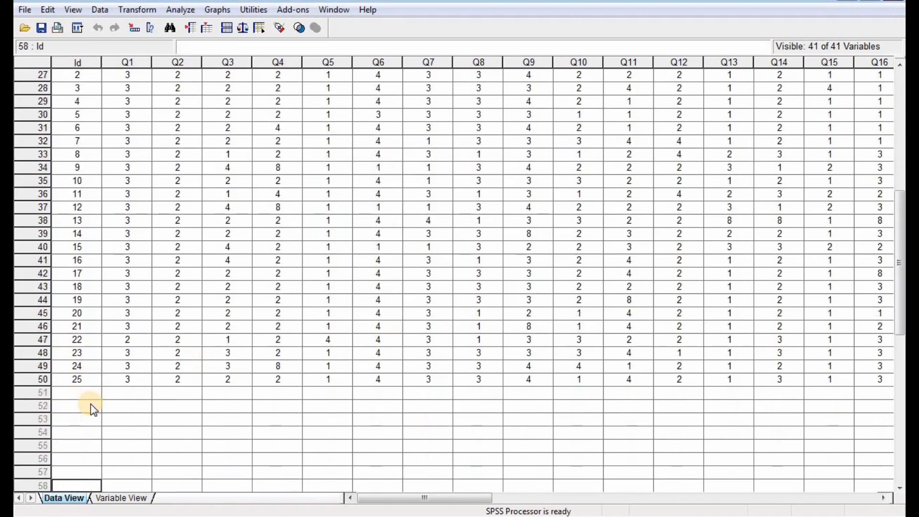
pyautogui.click(42, 379)
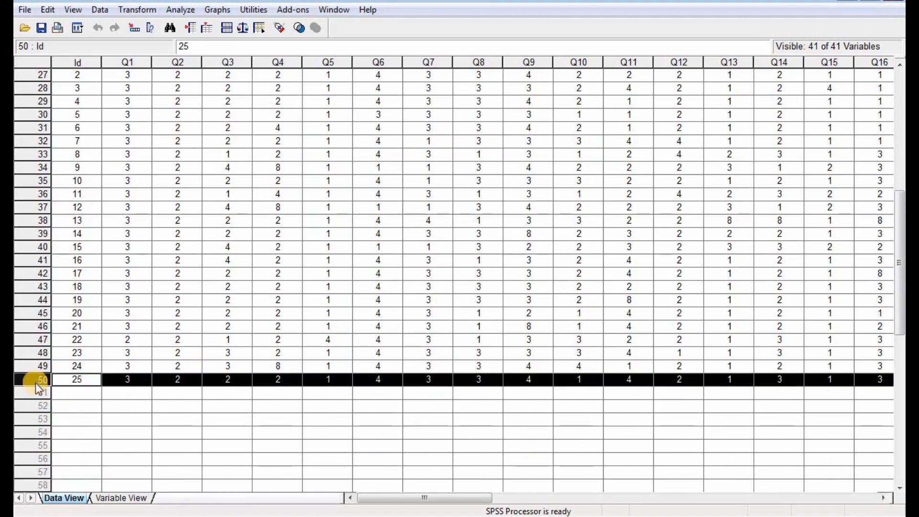
pyautogui.click(75, 380)
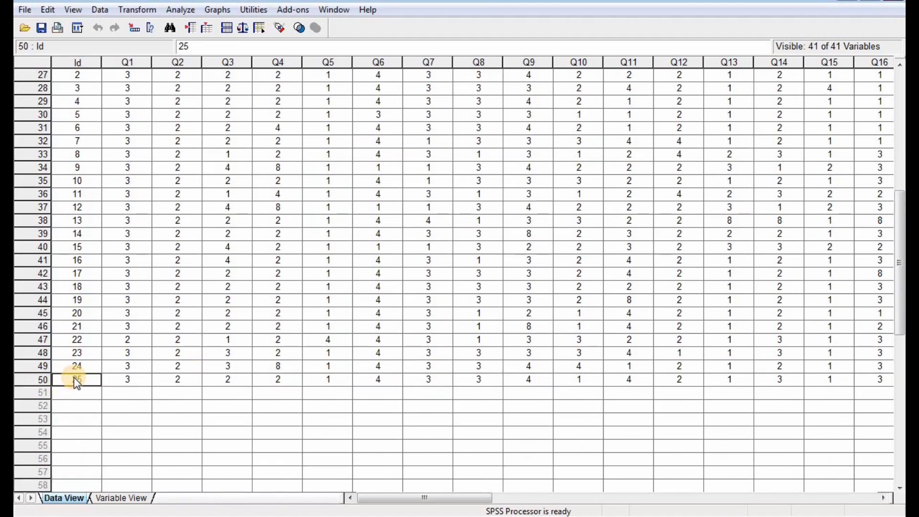
pyautogui.hotkey('ctrl', 'Home')
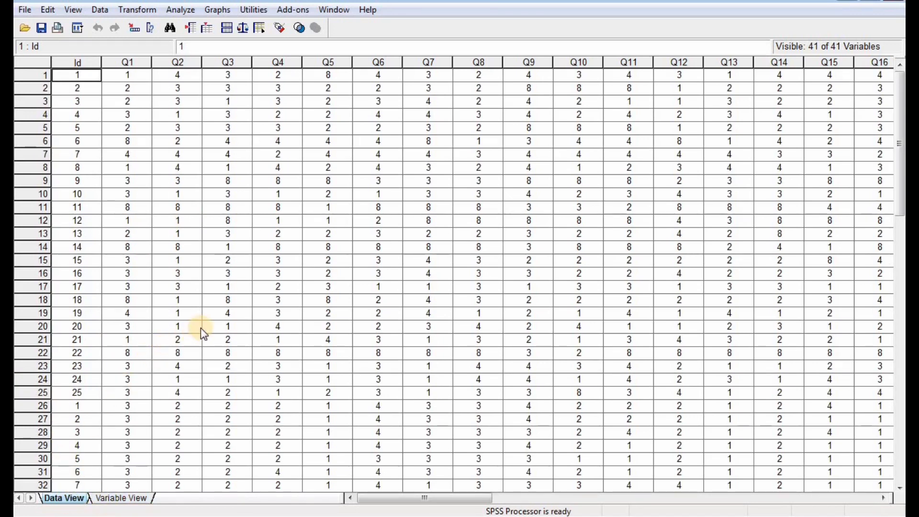
pyautogui.click(128, 62)
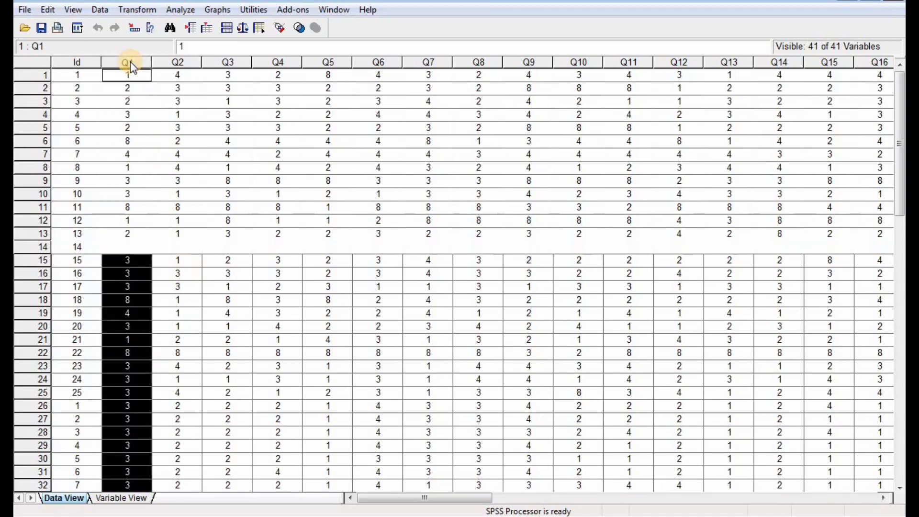
pyautogui.click(165, 104)
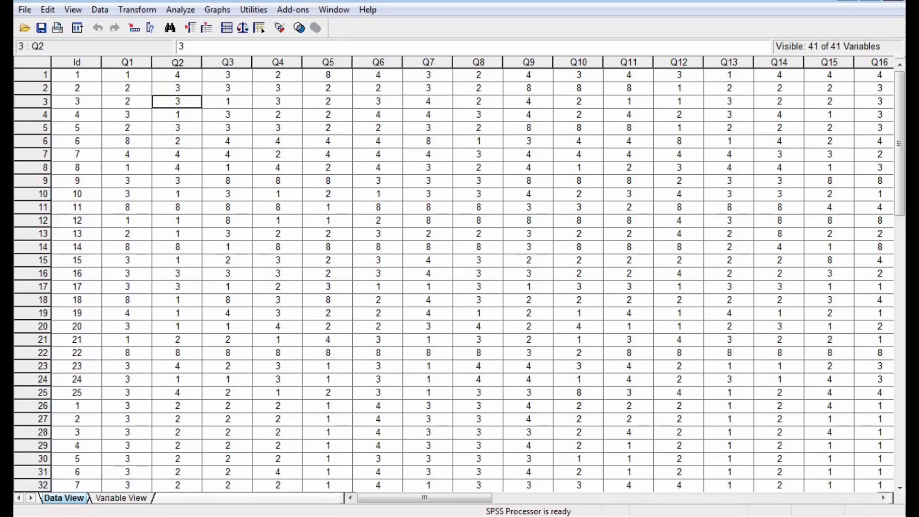
# - Check the merged dataset's variable definitions from Id through Q40 for VERSION or Booklet, and return to the data
pyautogui.hotkey('alt', 'F4')
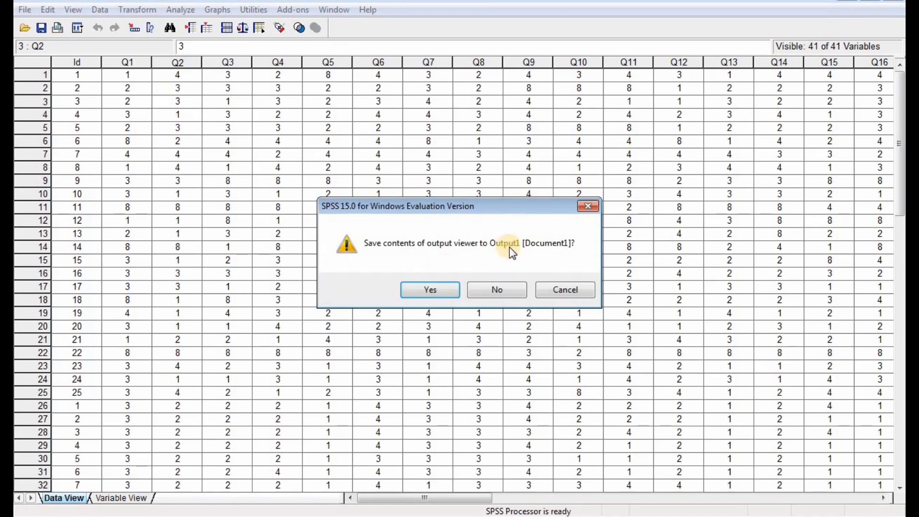
pyautogui.click(549, 295)
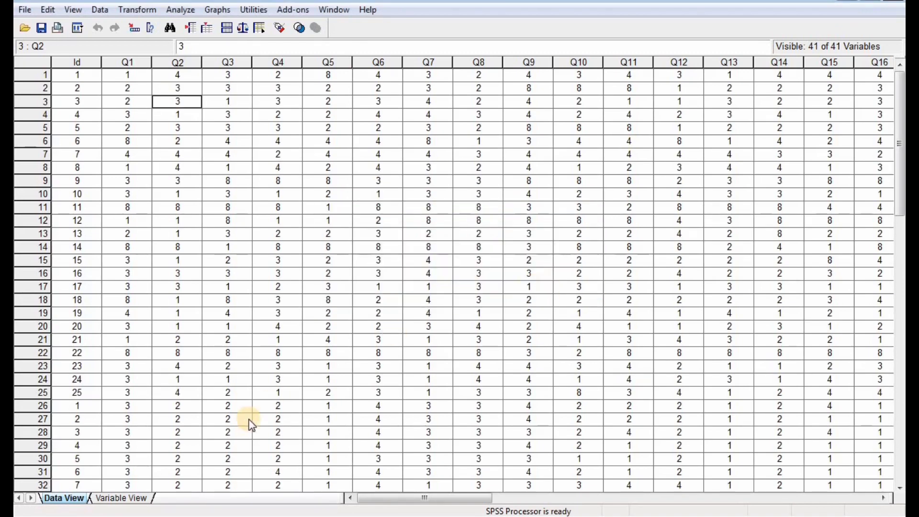
pyautogui.click(115, 497)
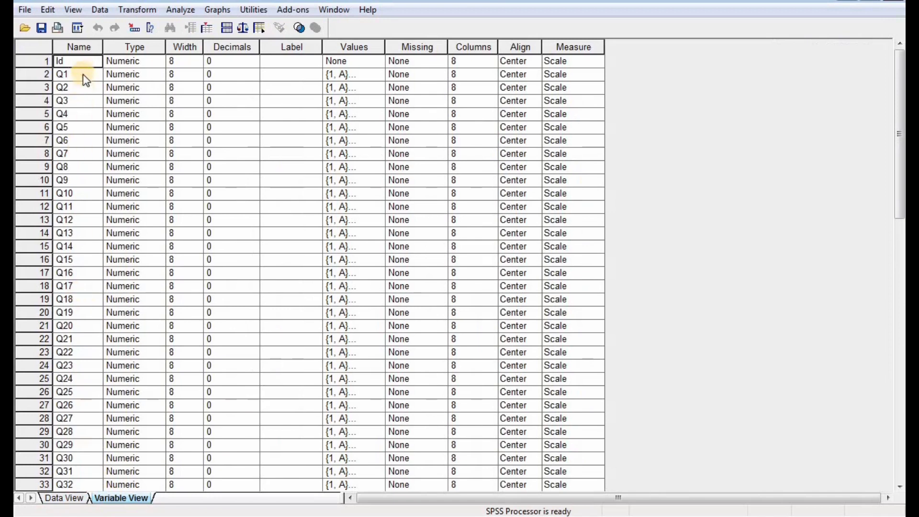
pyautogui.click(80, 427)
pyautogui.press('Down')
pyautogui.press('Down')
pyautogui.press('Down')
pyautogui.press('Down')
pyautogui.press('Down')
pyautogui.press('Down')
pyautogui.press('Down')
pyautogui.press('Down')
pyautogui.press('Down')
pyautogui.press('Down')
pyautogui.press('Down')
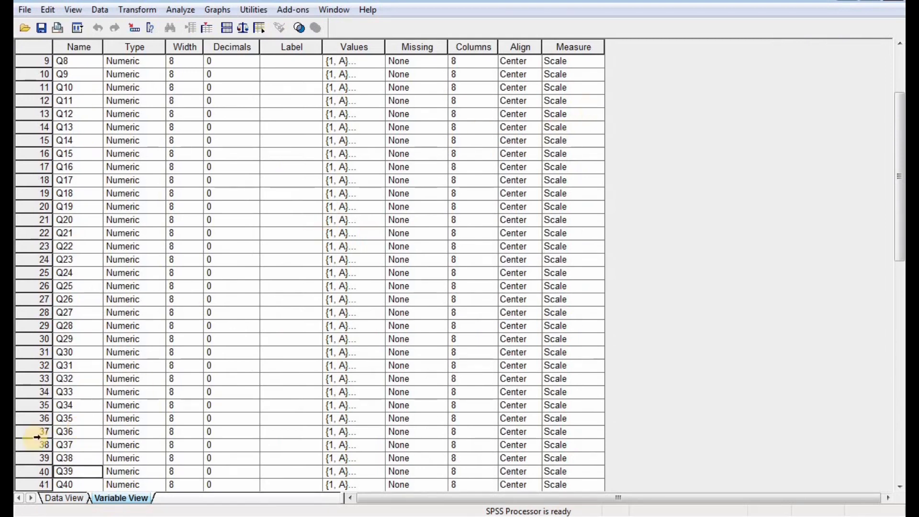
pyautogui.click(64, 498)
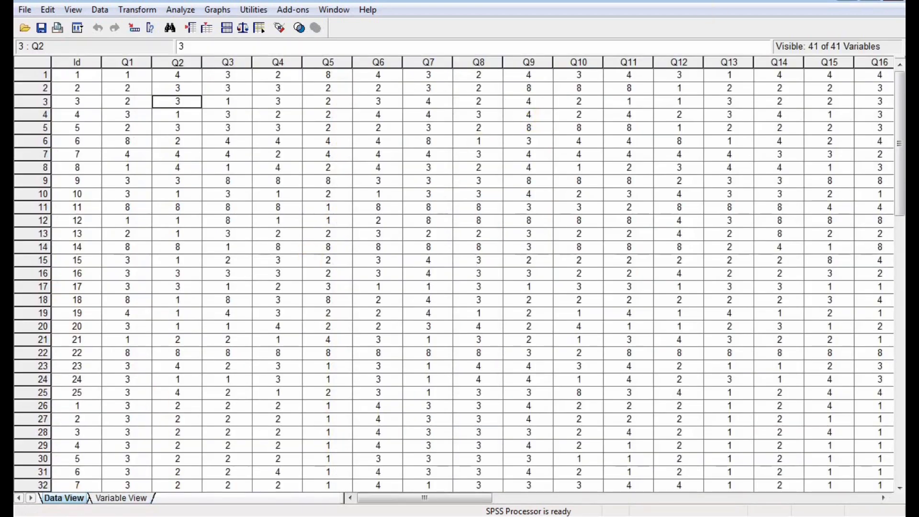
# - Close the data editor without saving the output or the merged data, returning to the ADD CASES folder
pyautogui.click(893, 1)
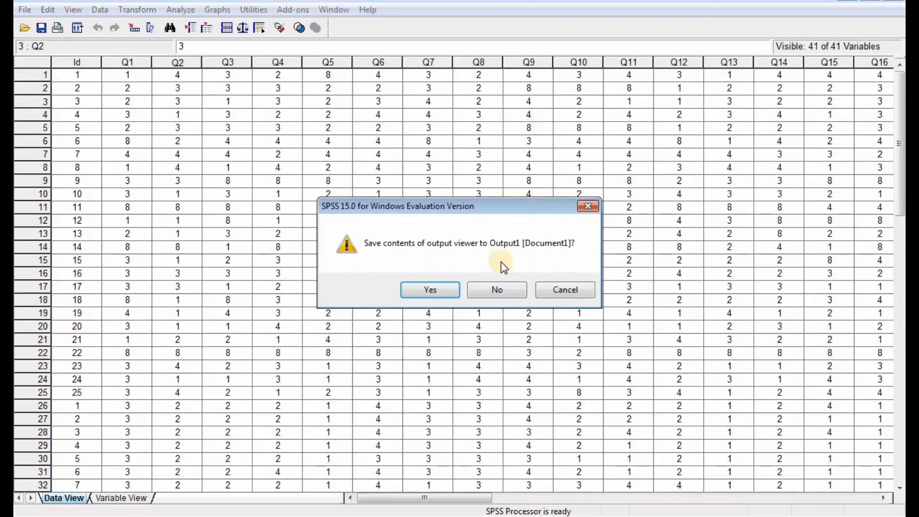
pyautogui.click(491, 290)
pyautogui.click(502, 288)
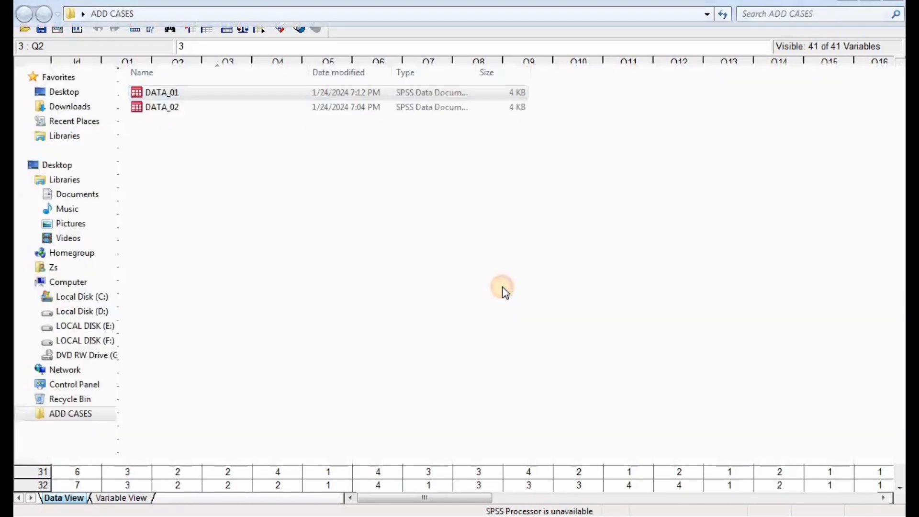
pyautogui.click(309, 221)
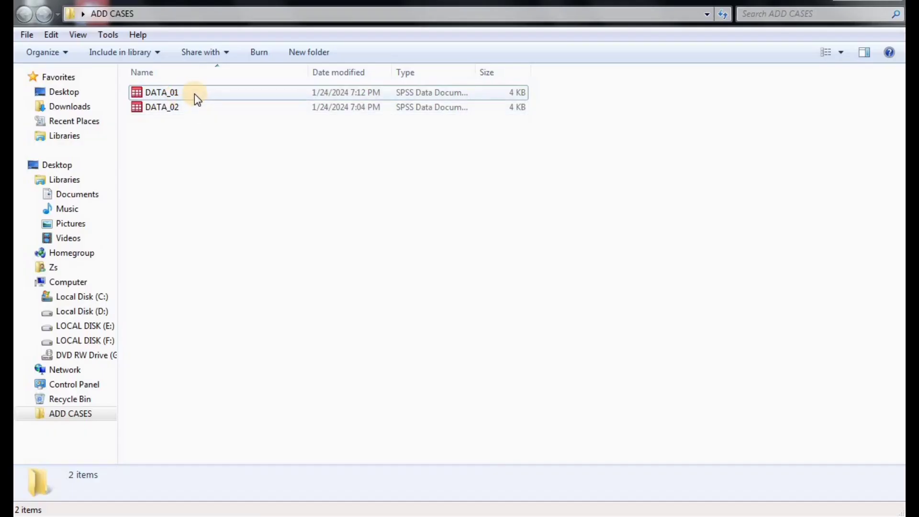
# - Open DATA_01 from the ADD CASES folder in a full-size data editor and show its variable definitions
pyautogui.click(195, 93)
pyautogui.doubleClick(194, 94)
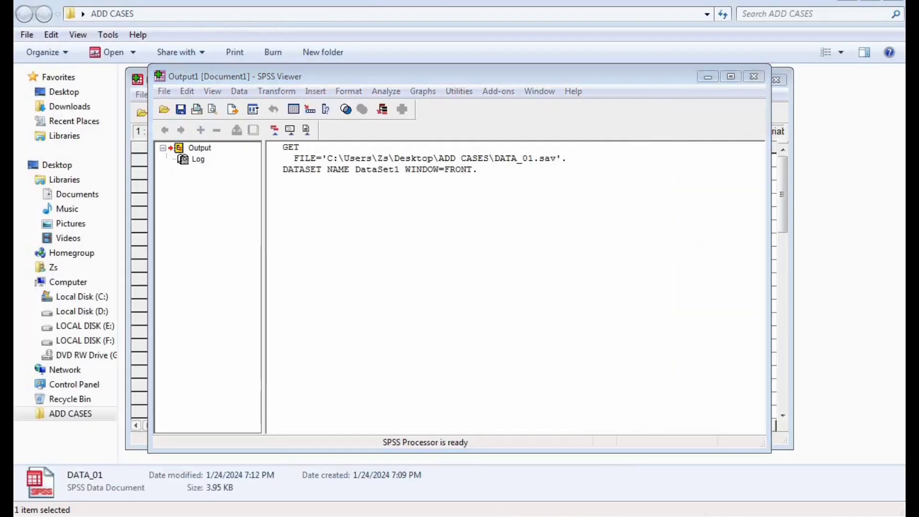
pyautogui.click(706, 79)
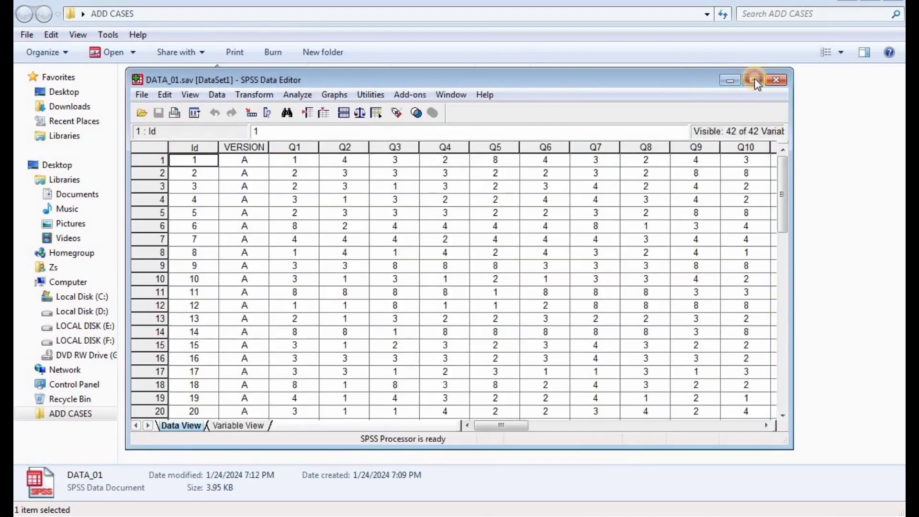
pyautogui.click(754, 80)
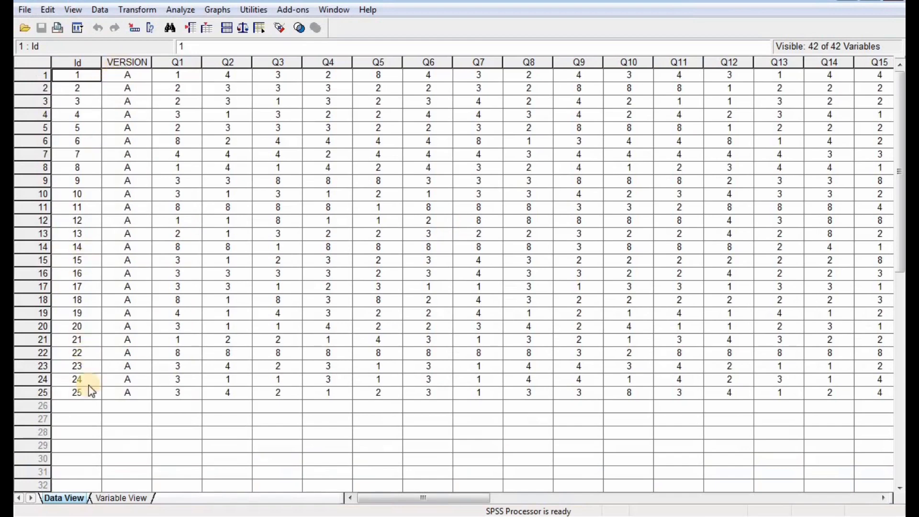
pyautogui.click(119, 497)
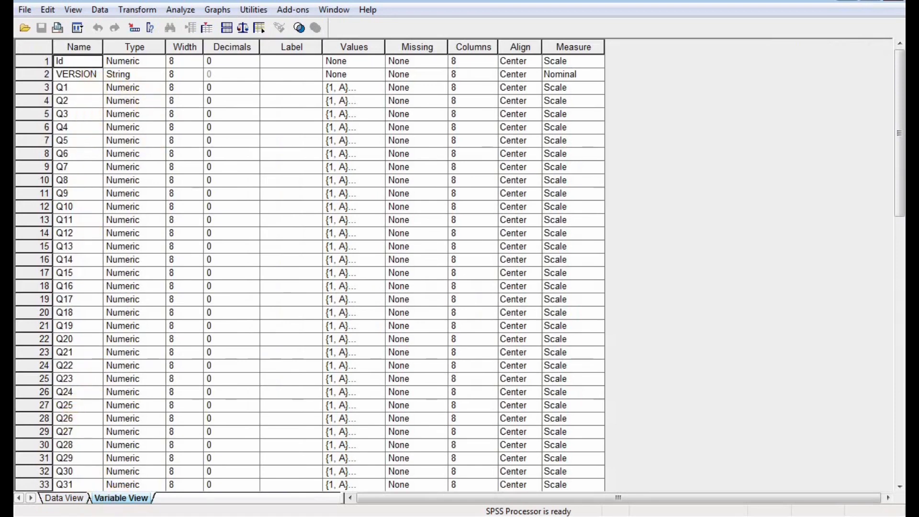
# - Open DATA_02 from the ADD CASES folder in a full-size data editor and review its data and variable definitions
pyautogui.click(118, 516)
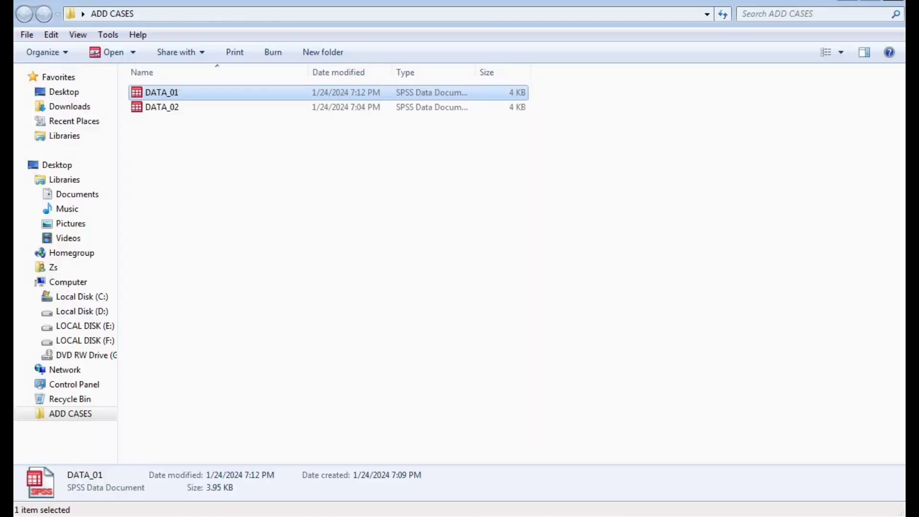
pyautogui.doubleClick(173, 109)
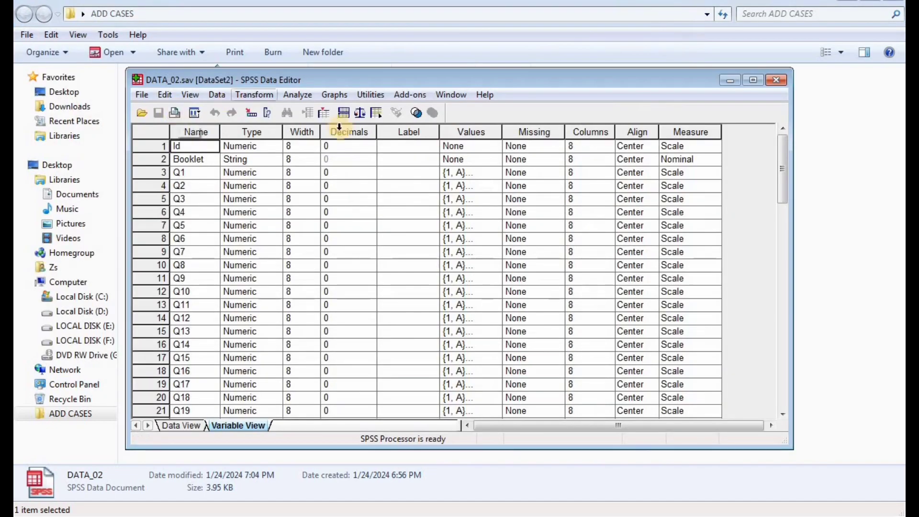
pyautogui.click(752, 81)
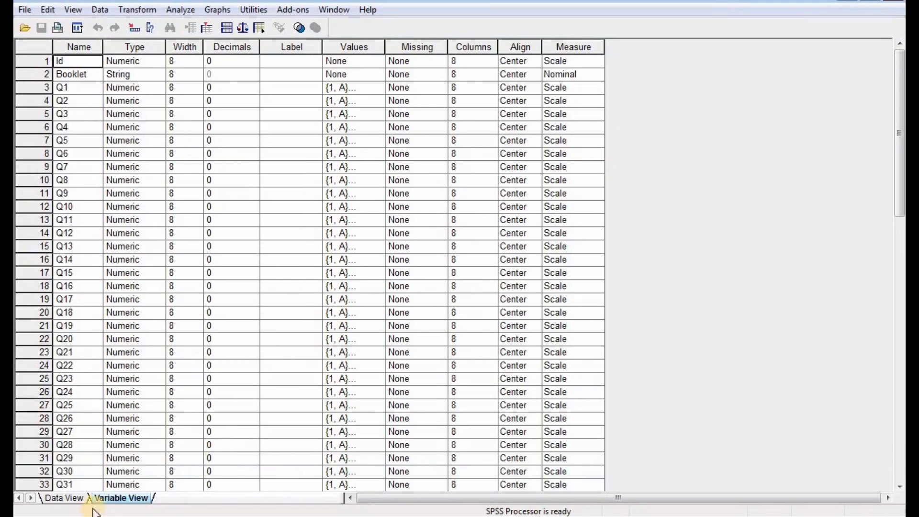
pyautogui.click(66, 498)
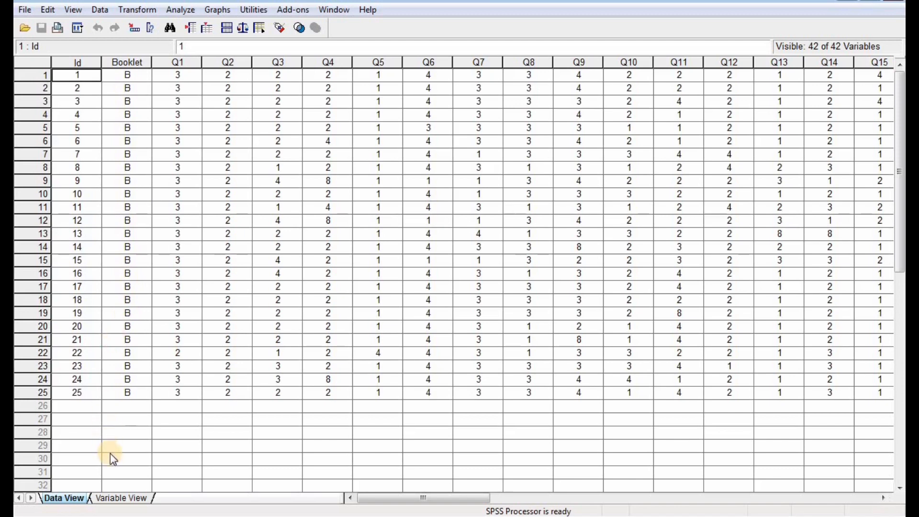
pyautogui.click(120, 497)
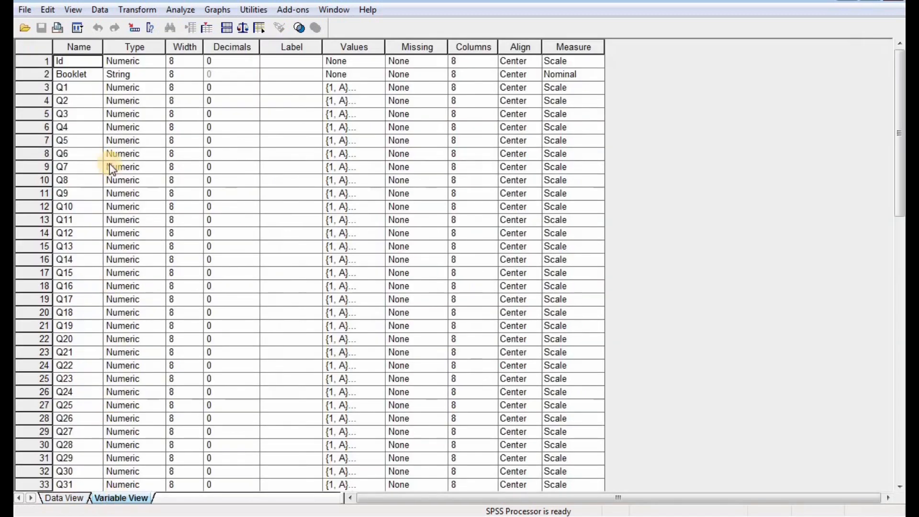
# - Rename the Booklet variable in DATA_02 to VERION, save the file, and return to its data
pyautogui.click(93, 76)
pyautogui.write('Ve')
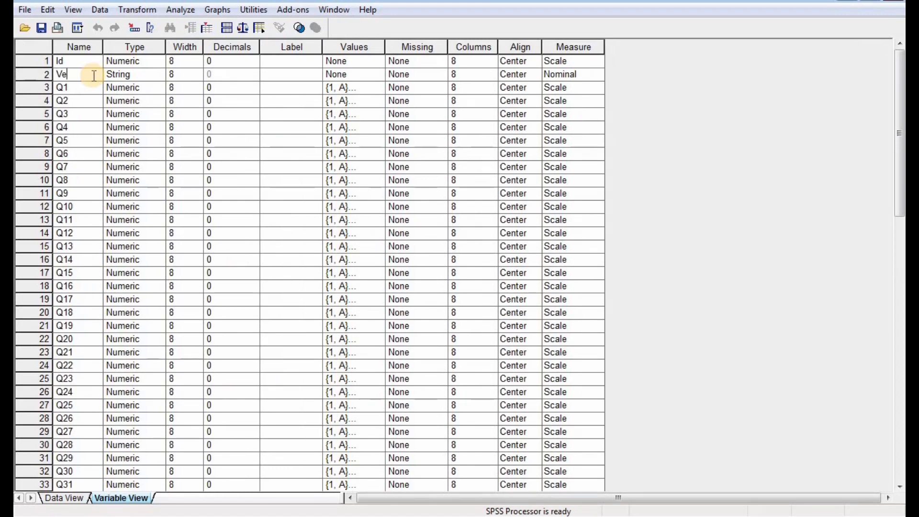
pyautogui.press('BackSpace')
pyautogui.write('ERION')
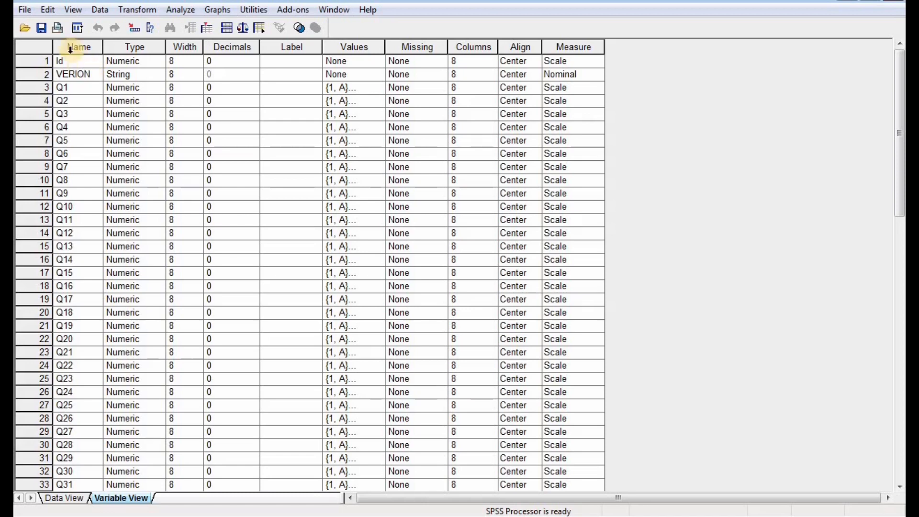
pyautogui.click(45, 27)
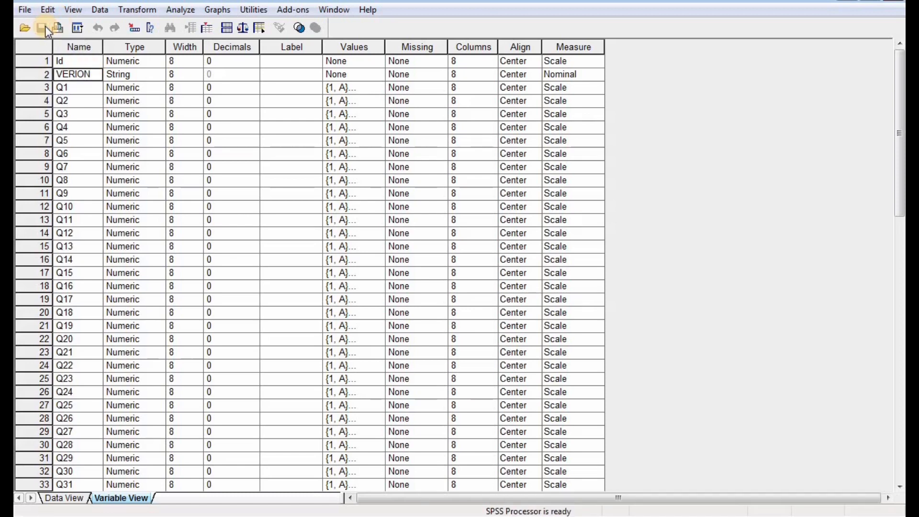
pyautogui.click(62, 498)
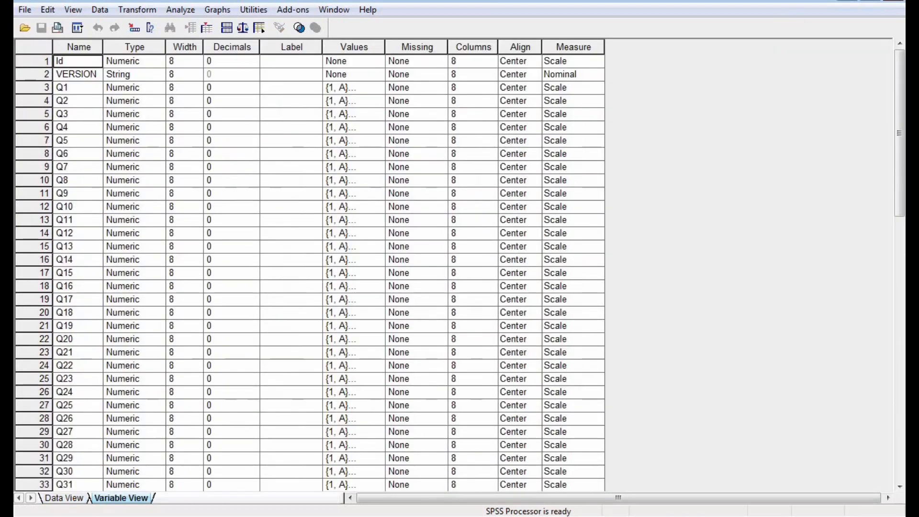
# - Try to add the cases of DATA_02.sav to DATA_01.sav, check the unpaired variables, and dismiss the merge
pyautogui.click(68, 497)
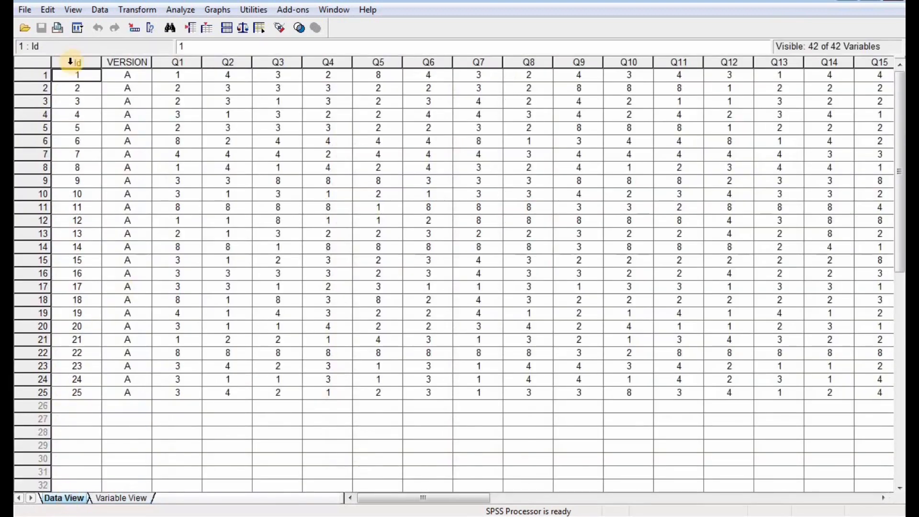
pyautogui.click(102, 10)
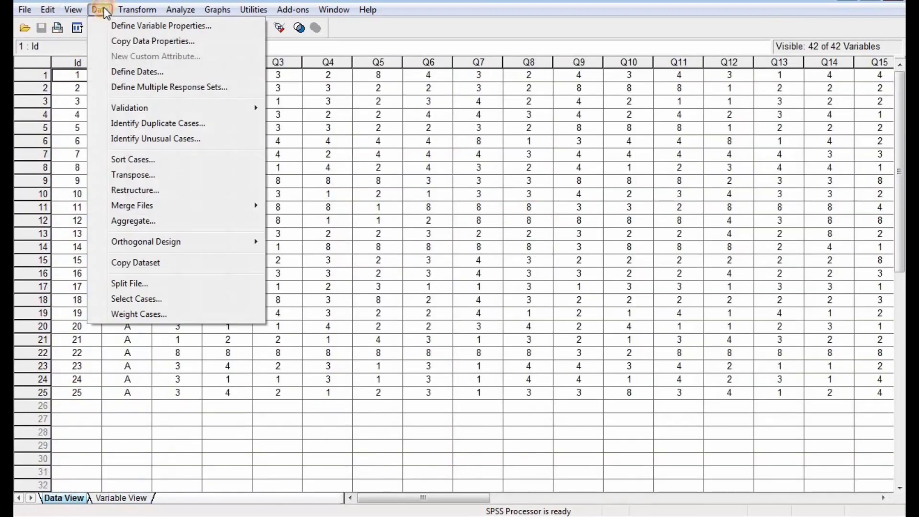
pyautogui.moveTo(157, 207)
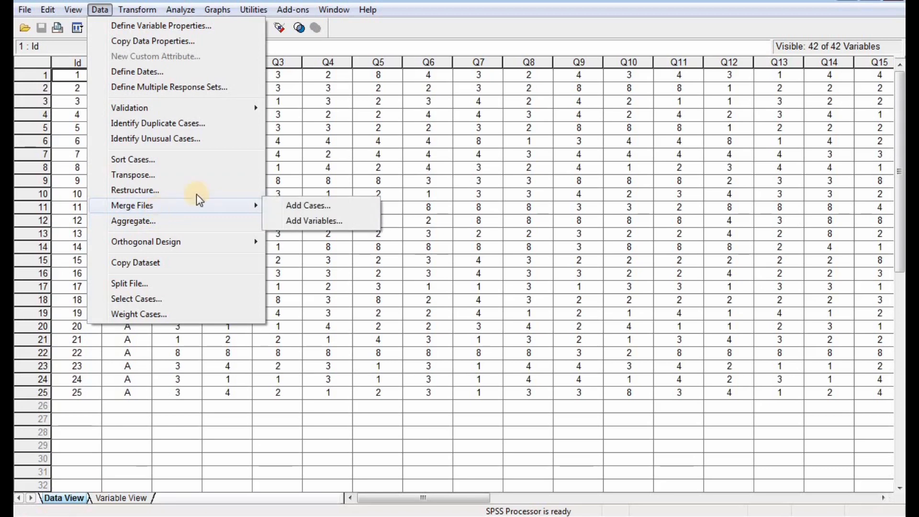
pyautogui.click(282, 205)
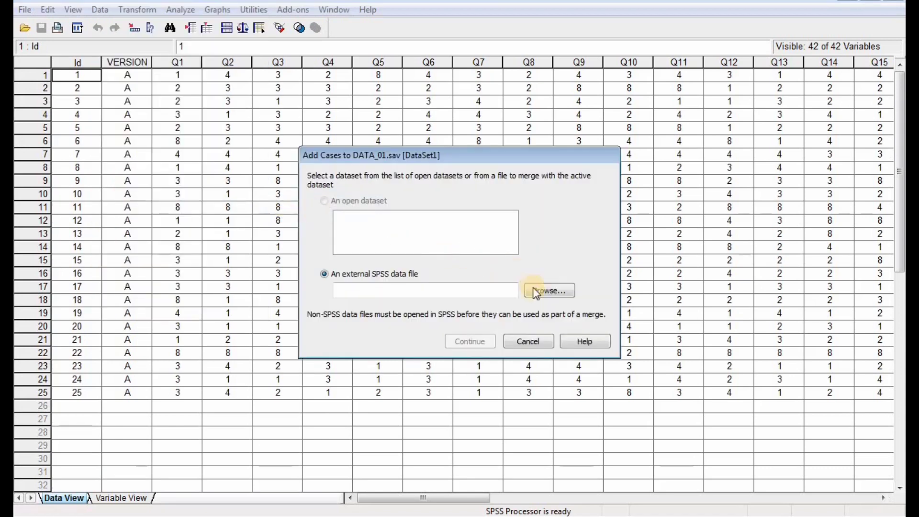
pyautogui.click(549, 290)
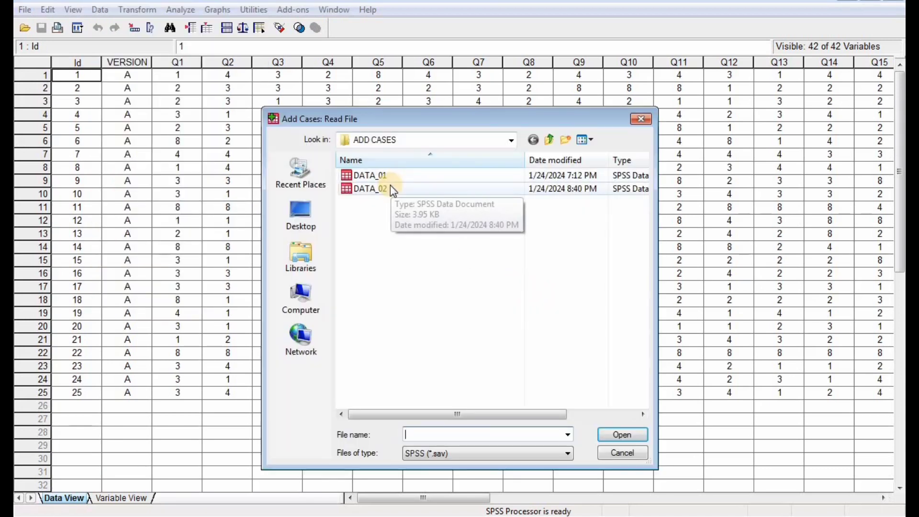
pyautogui.doubleClick(390, 187)
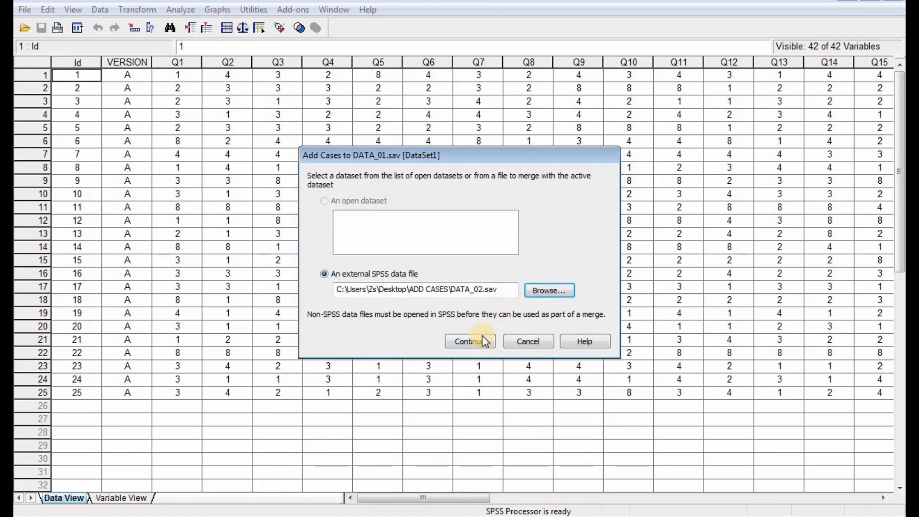
pyautogui.click(478, 343)
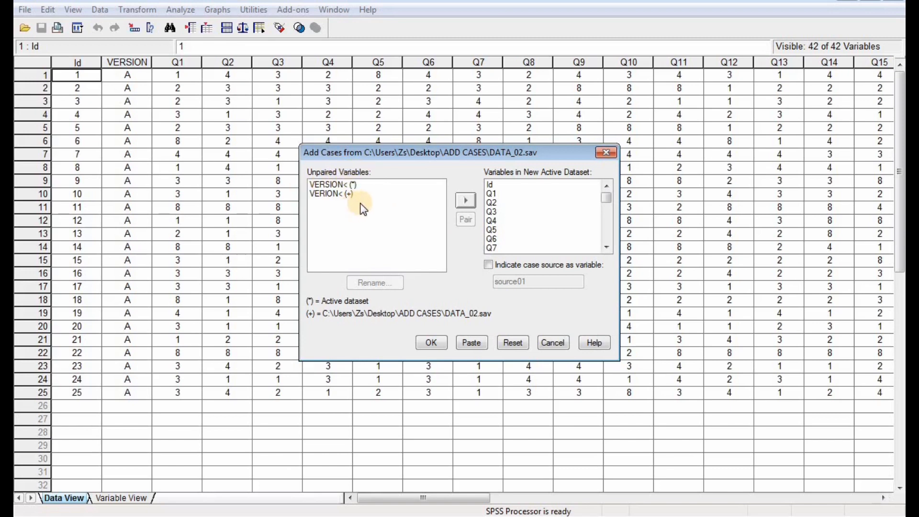
pyautogui.click(606, 154)
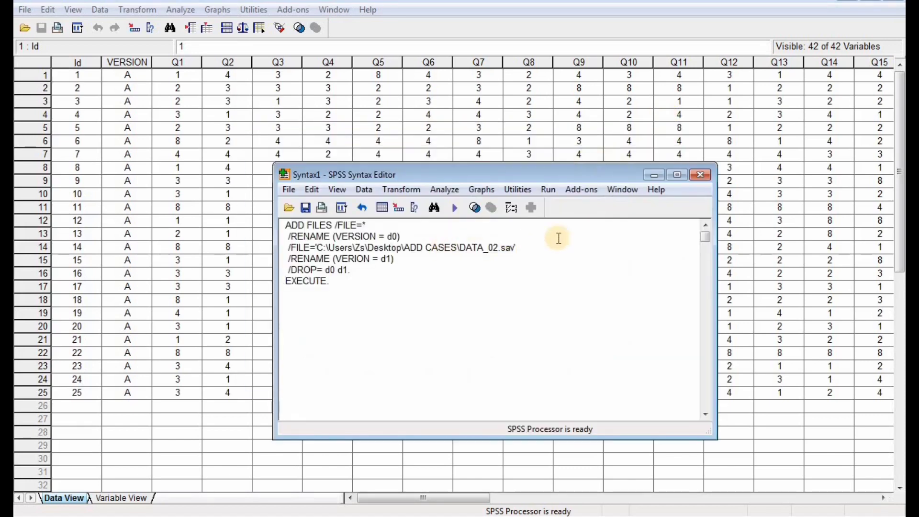
pyautogui.click(660, 175)
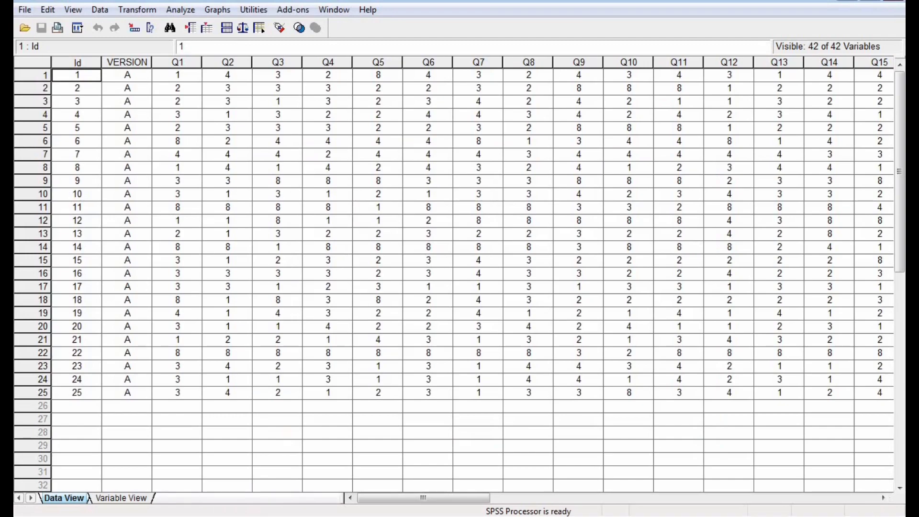
# - Reopen DATA_02 from the ADD CASES folder, correct the variable name VERION to VERSION, save the file and close it
pyautogui.click(115, 500)
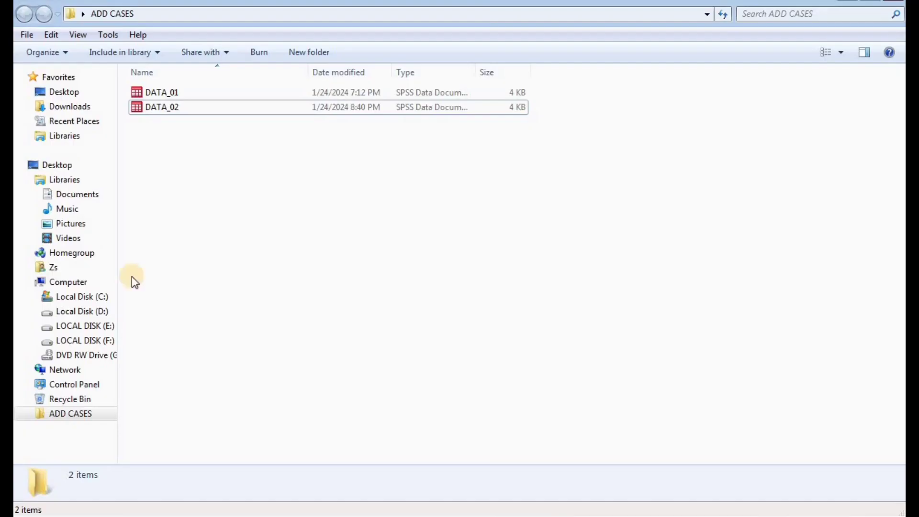
pyautogui.doubleClick(162, 108)
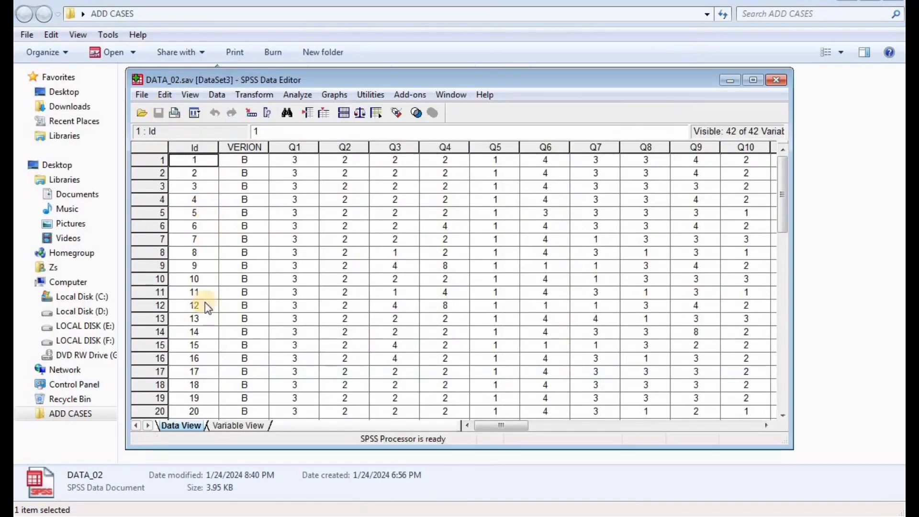
pyautogui.click(235, 425)
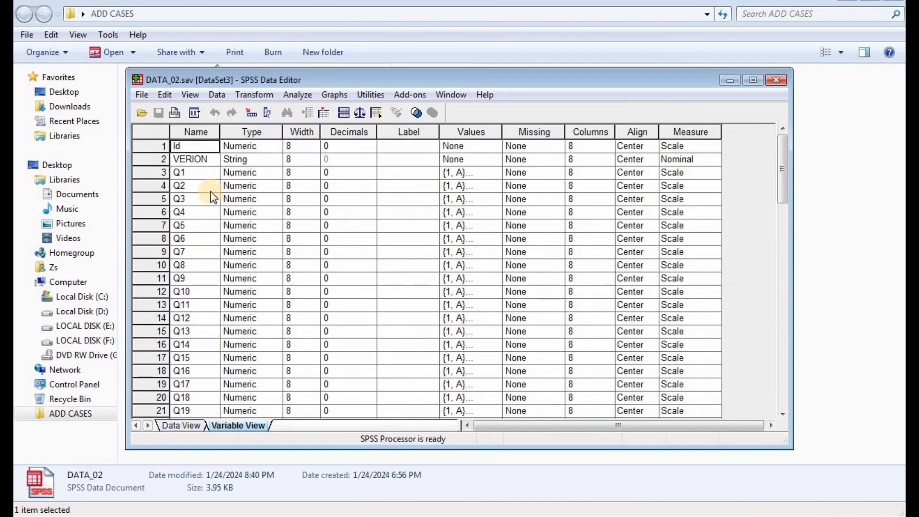
pyautogui.doubleClick(191, 158)
pyautogui.click(193, 159)
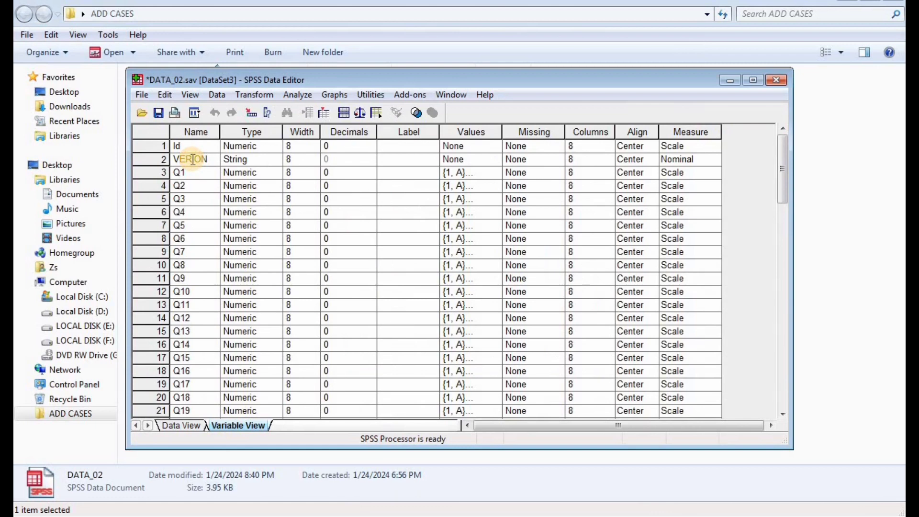
pyautogui.write('S')
pyautogui.click(335, 280)
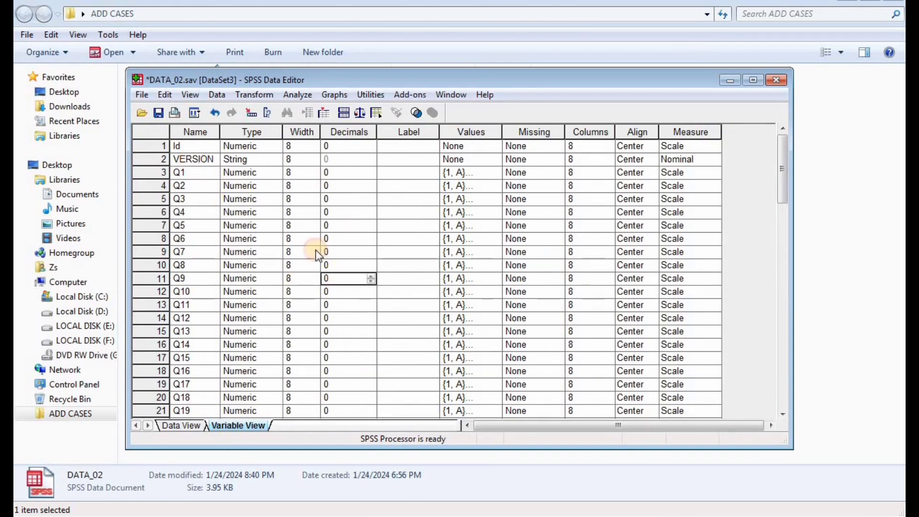
pyautogui.click(159, 115)
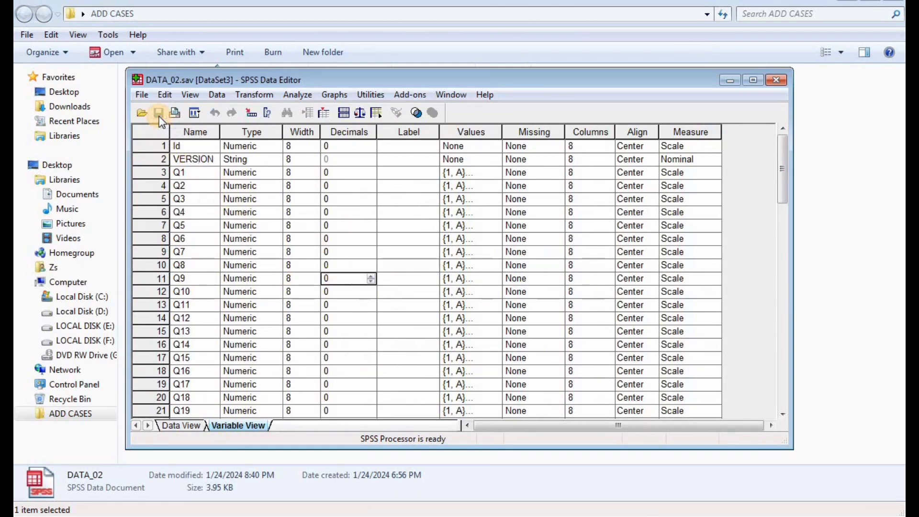
pyautogui.click(776, 80)
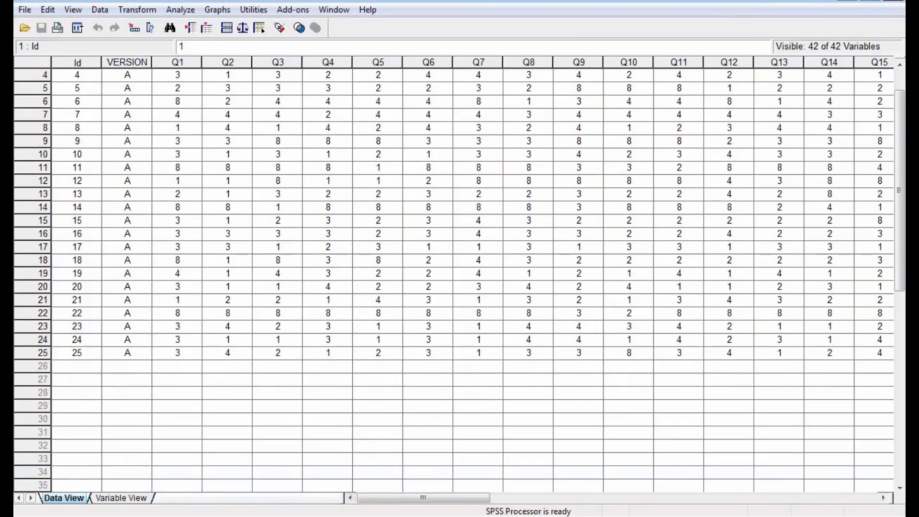
# - Add the cases of the external file DATA_02.sav to DATA_01.sav, keeping all paired variables including VERSION
pyautogui.click(96, 14)
pyautogui.moveTo(137, 202)
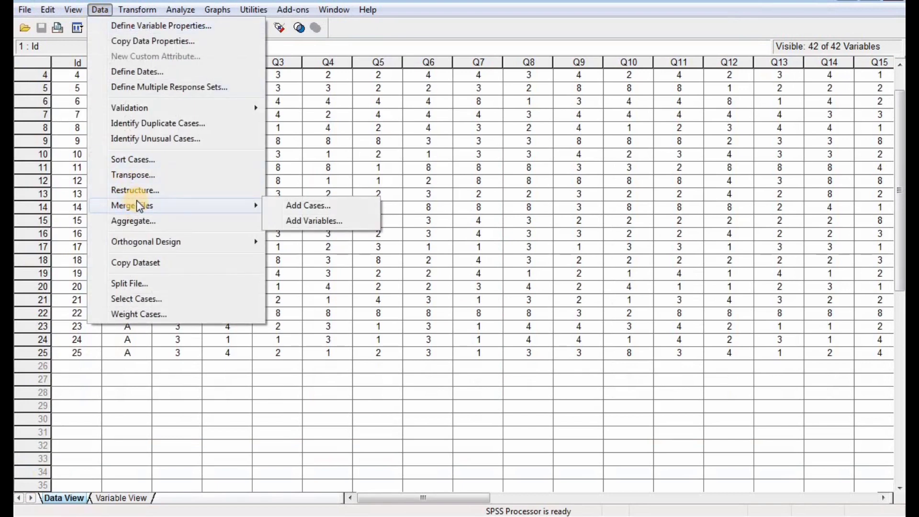
pyautogui.click(309, 205)
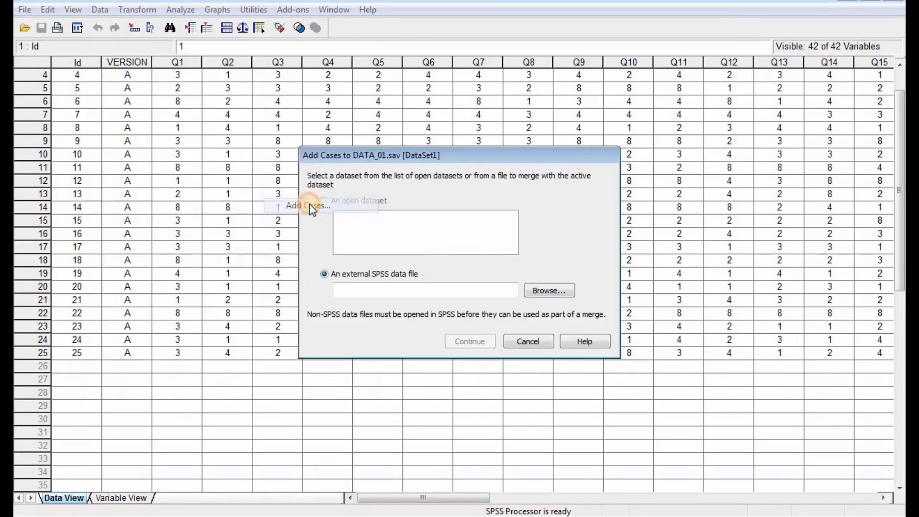
pyautogui.click(533, 293)
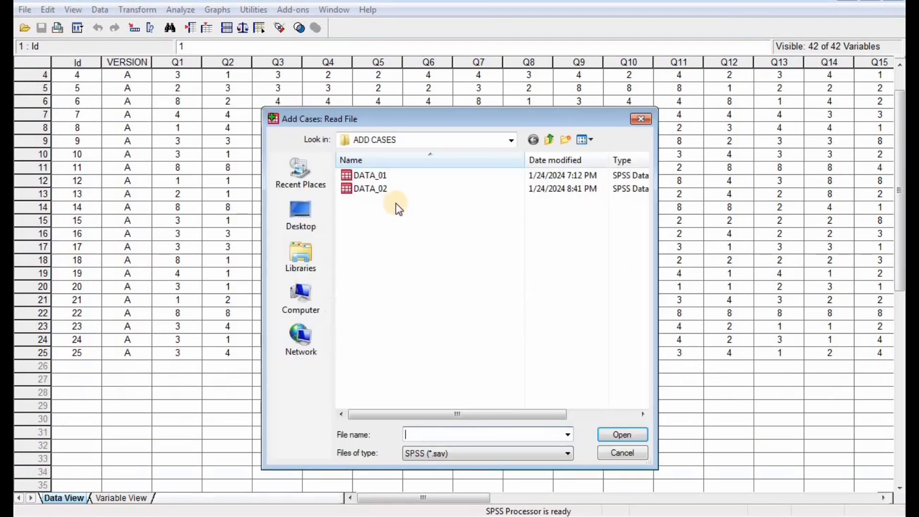
pyautogui.doubleClick(371, 192)
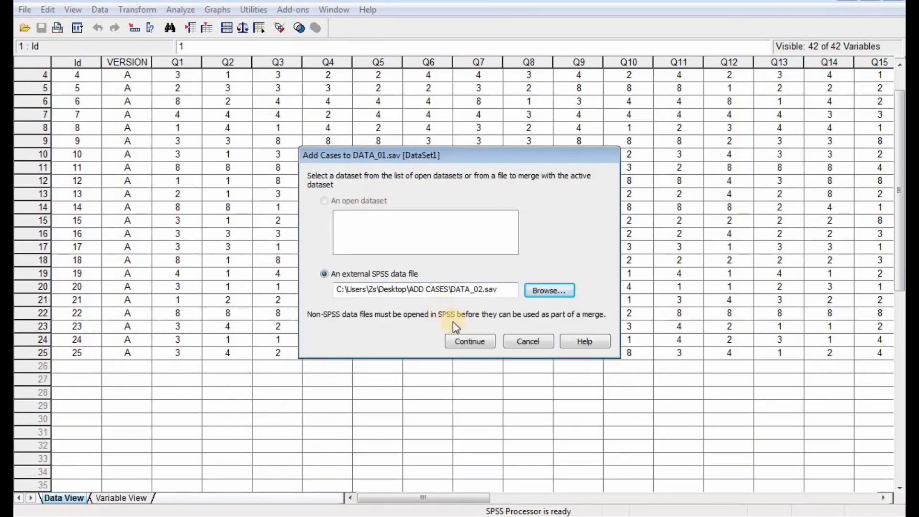
pyautogui.click(458, 342)
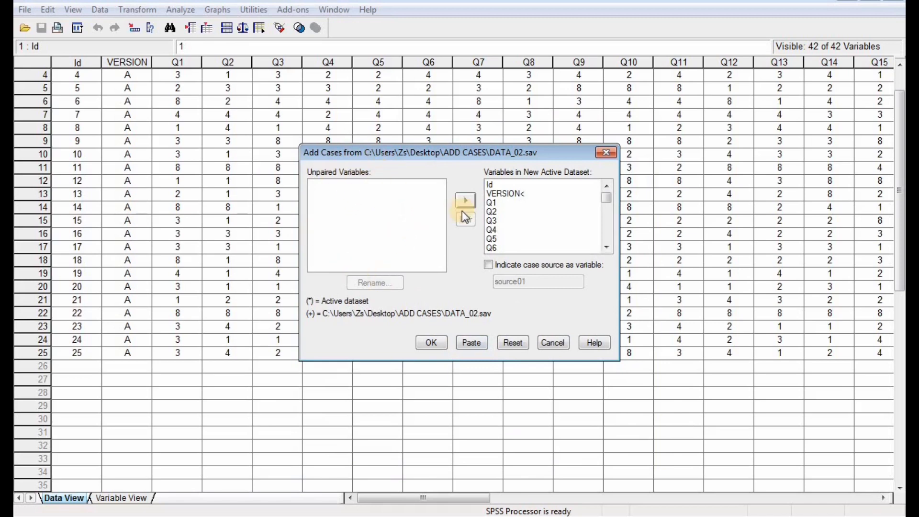
pyautogui.click(429, 343)
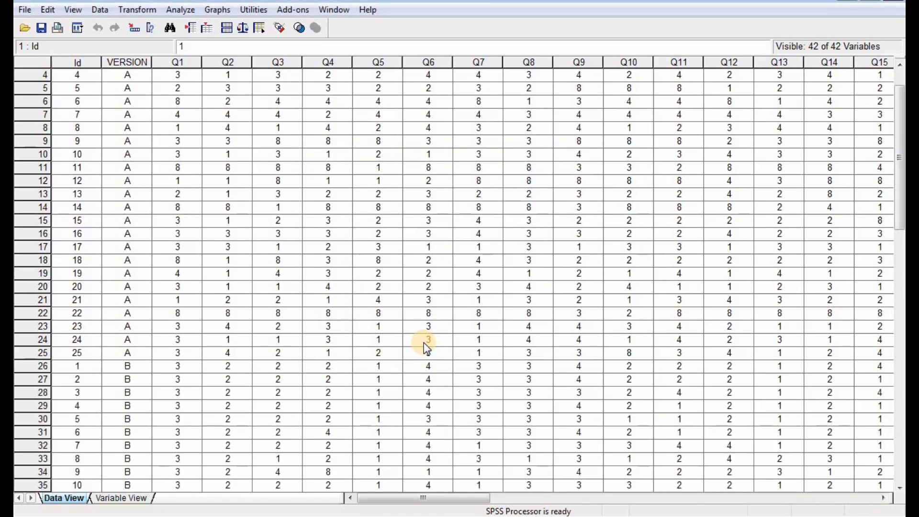
# - Examine the Id values of the merged data from the first case through the last appended case
pyautogui.click(77, 76)
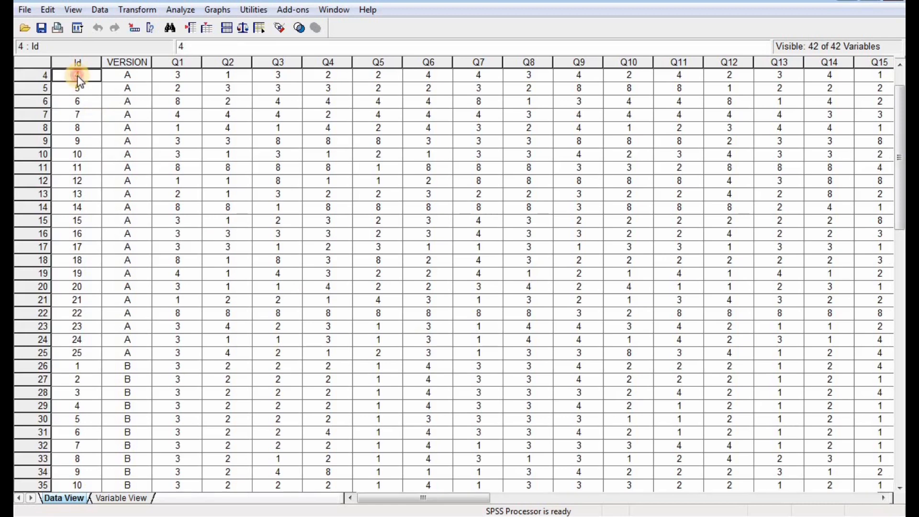
pyautogui.press('Up')
pyautogui.press('Up')
pyautogui.press('Up')
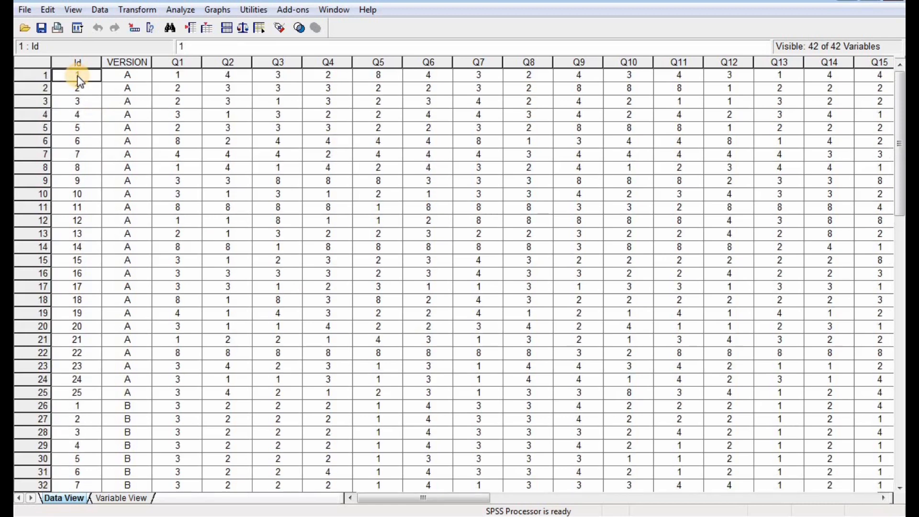
pyautogui.moveTo(78, 79); pyautogui.dragTo(85, 385)
pyautogui.click(68, 396)
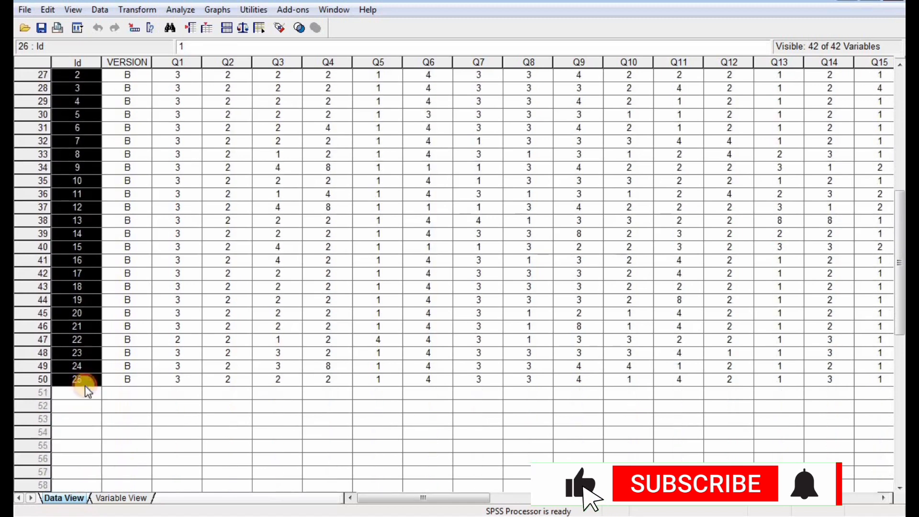
pyautogui.click(85, 381)
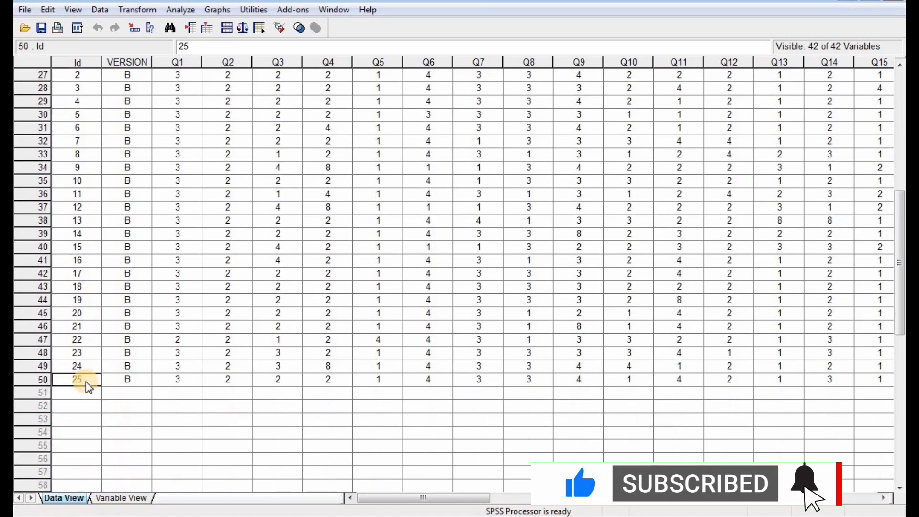
# - Examine the VERSION column of the merged data, comparing the version A cases with the appended version B cases
pyautogui.hotkey('ctrl', 'Home')
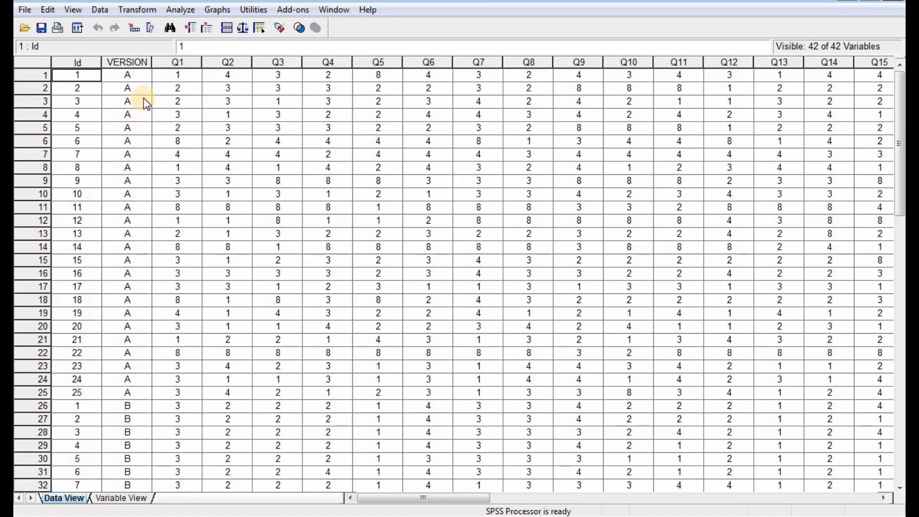
pyautogui.click(140, 62)
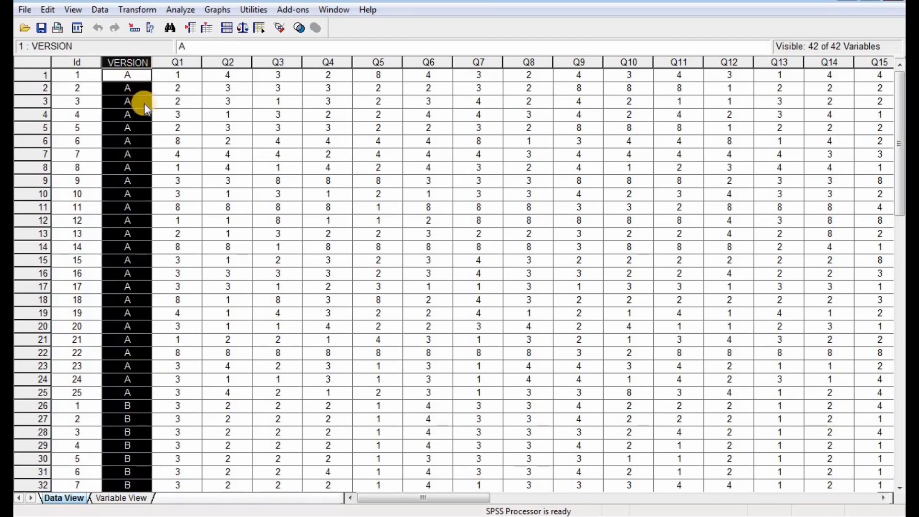
pyautogui.click(145, 119)
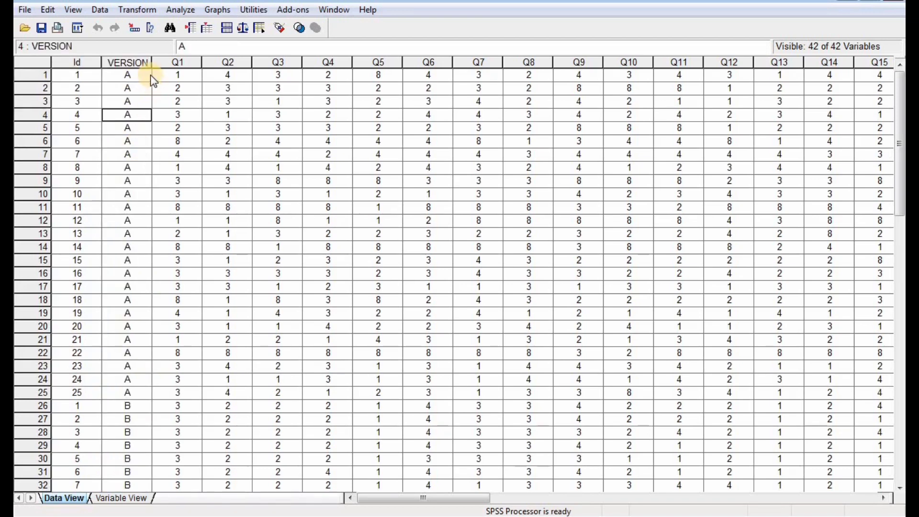
pyautogui.moveTo(147, 75); pyautogui.dragTo(140, 402)
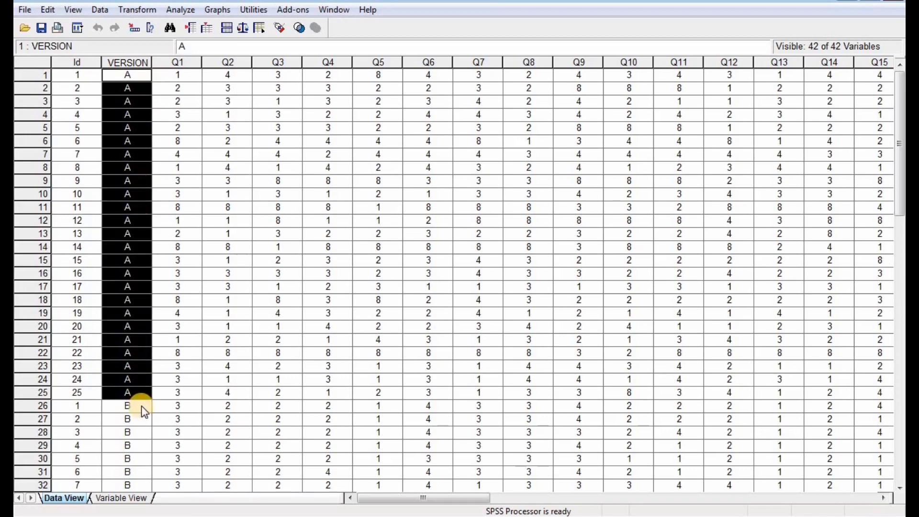
pyautogui.click(144, 411)
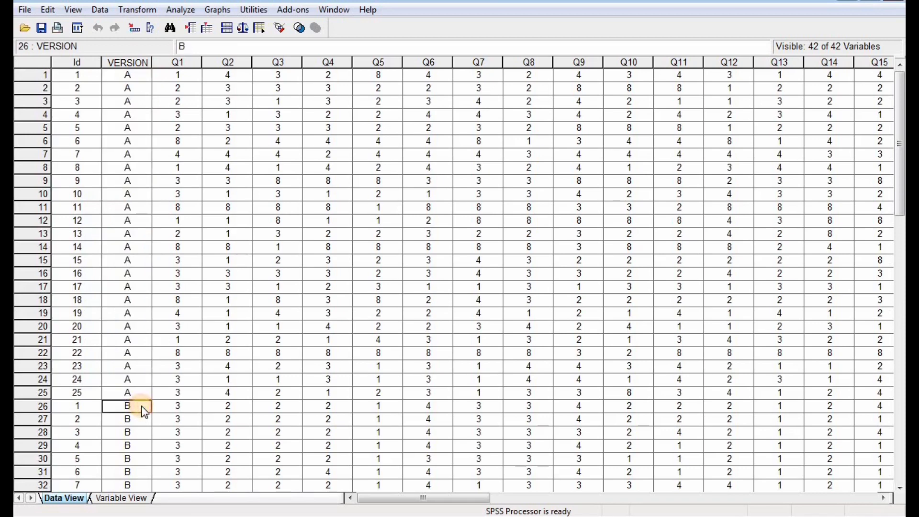
pyautogui.click(174, 424)
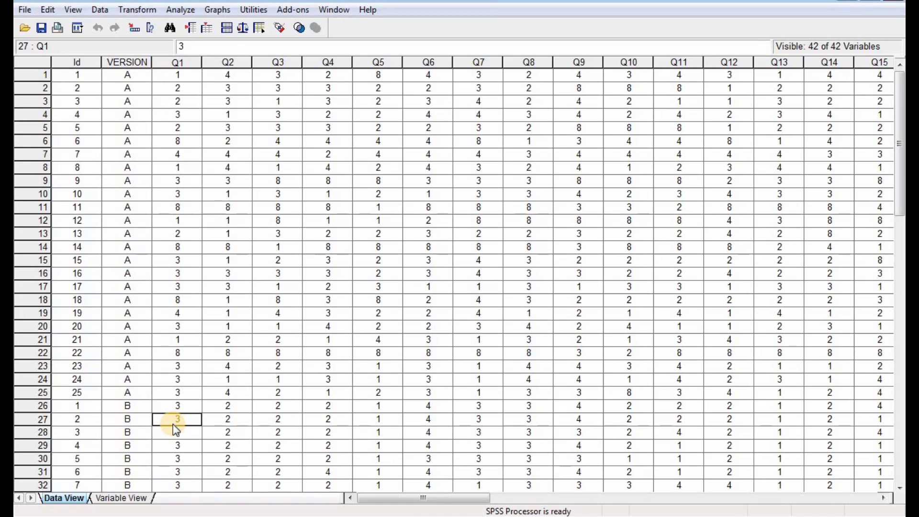